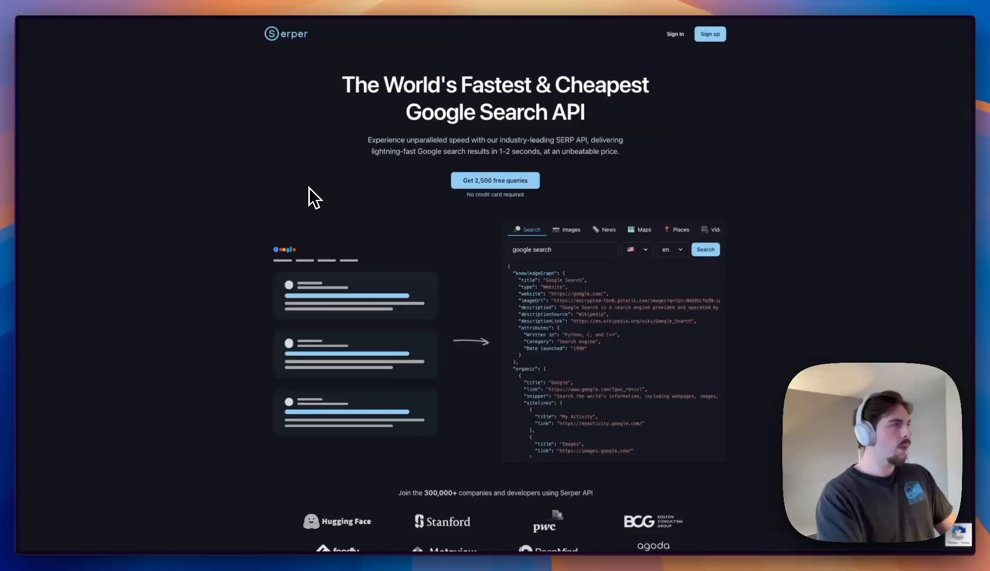
Step: Switch to the Clay workbook table for the Serper.dev scrape
key("super+s")
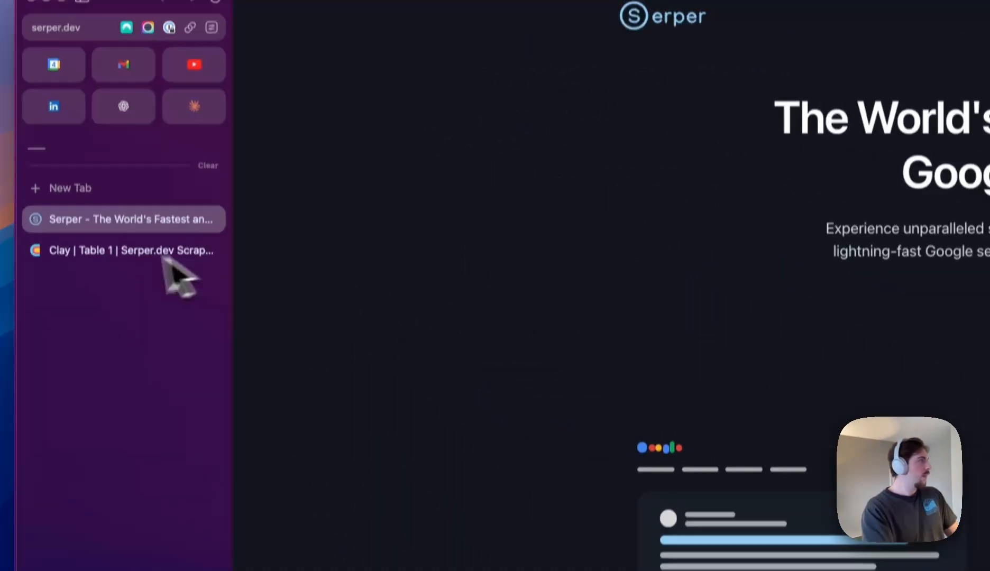
left_click(120, 251)
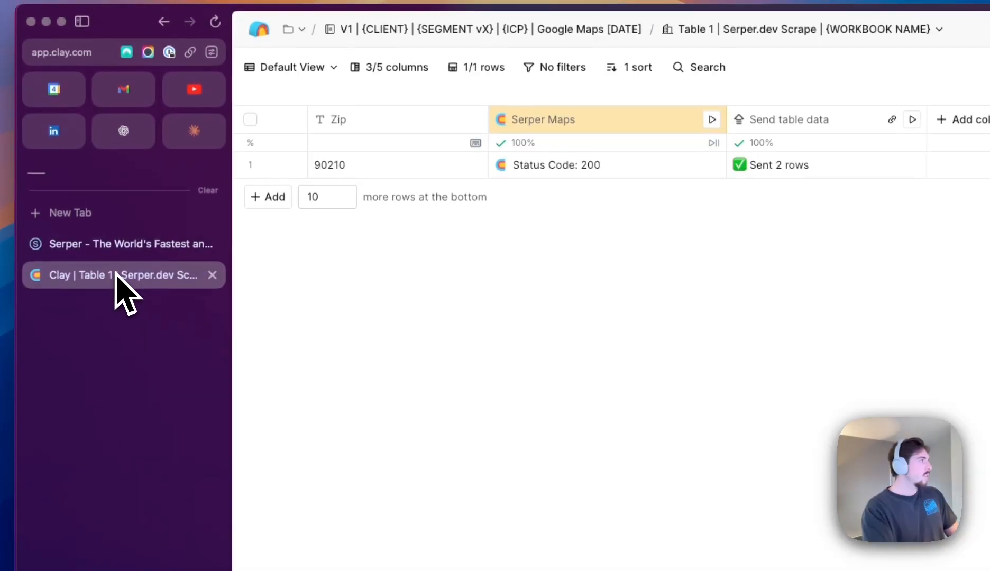
key("super+s")
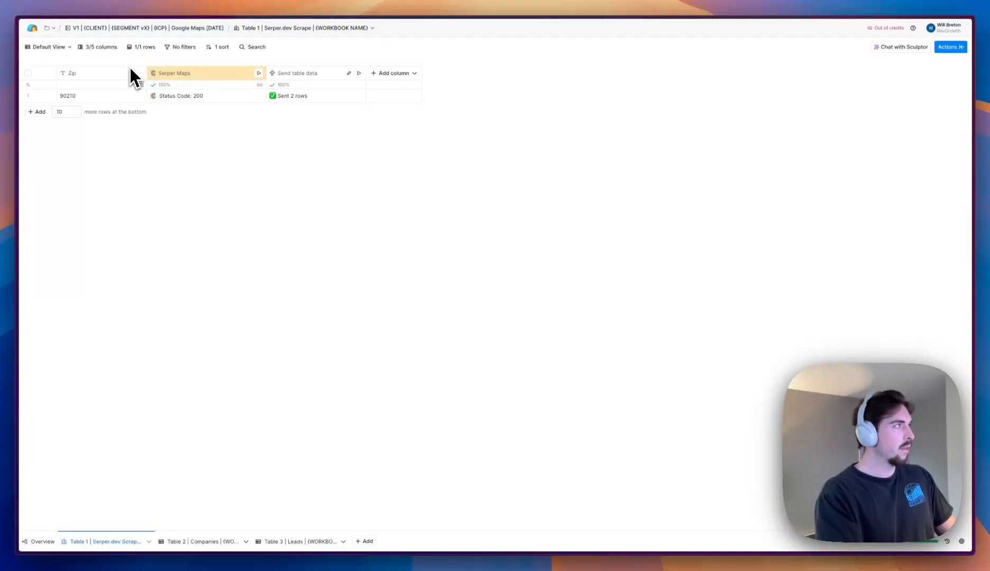
Step: Switch to ChatGPT and examine the ZIP code ranges listed for every US state
key("super+s")
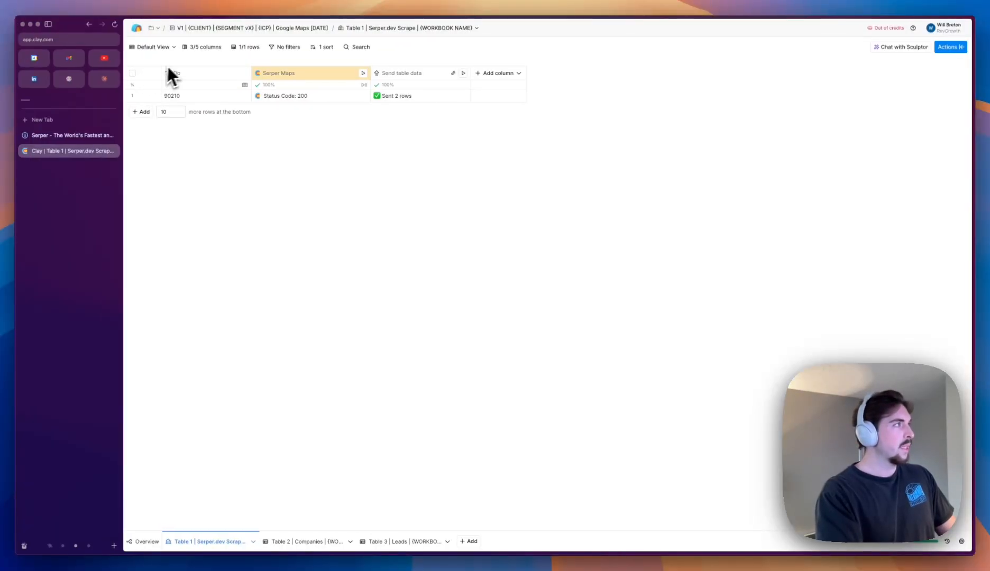
left_click(69, 79)
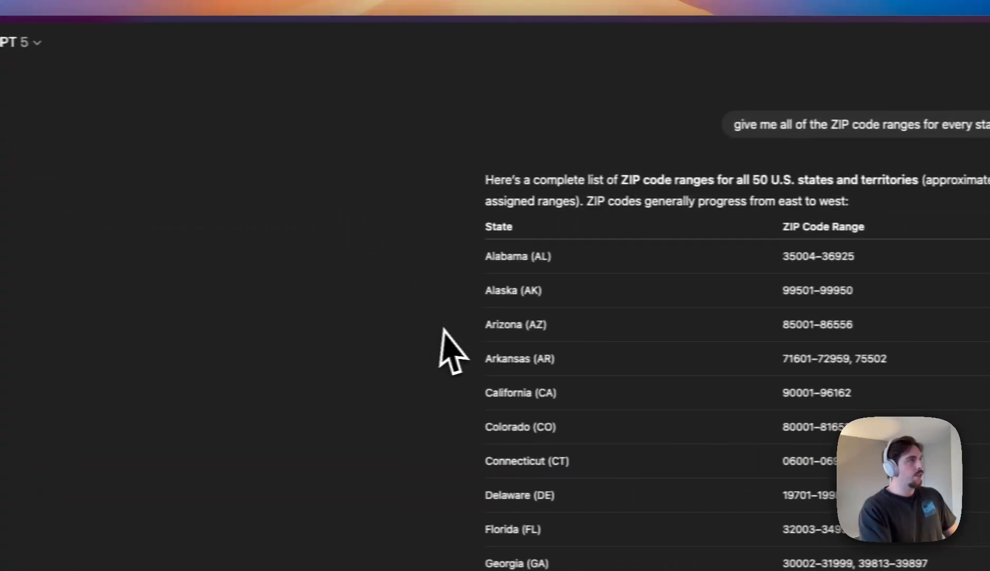
left_click_drag(732, 125, 989, 127)
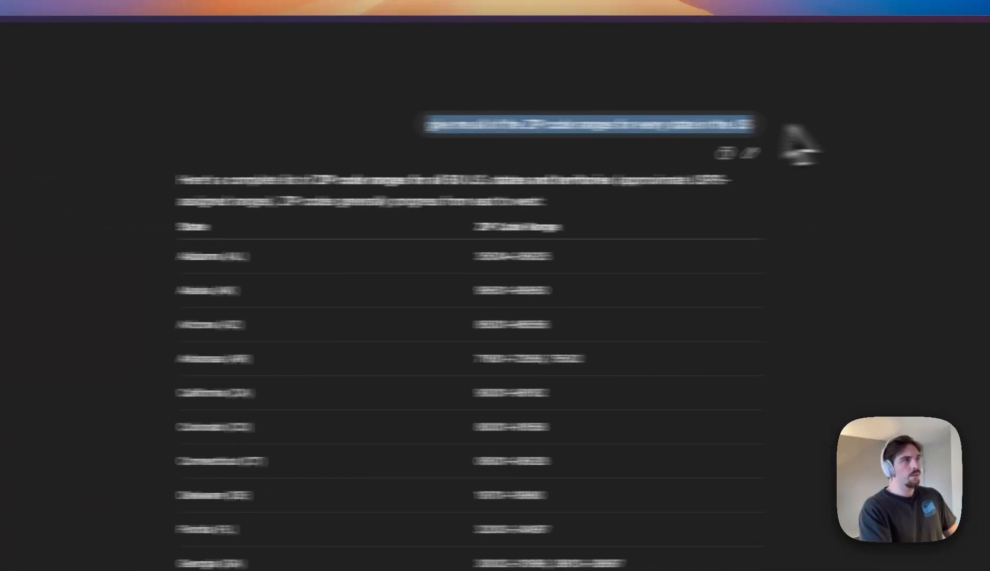
left_click_drag(513, 125, 714, 188)
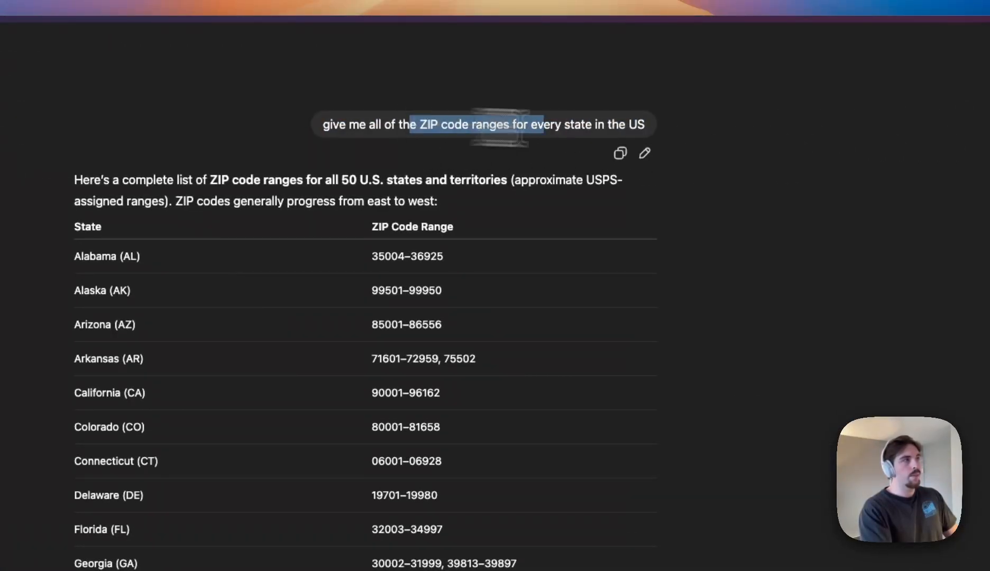
left_click(706, 196)
scroll(460, 404, "down", 15)
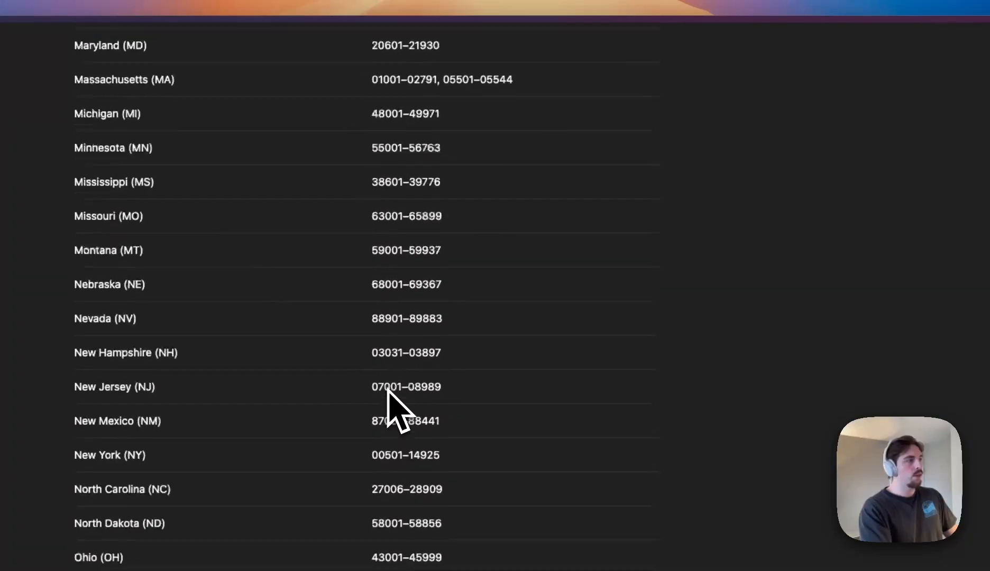
scroll(387, 390, "down", 5)
scroll(449, 328, "up", 10)
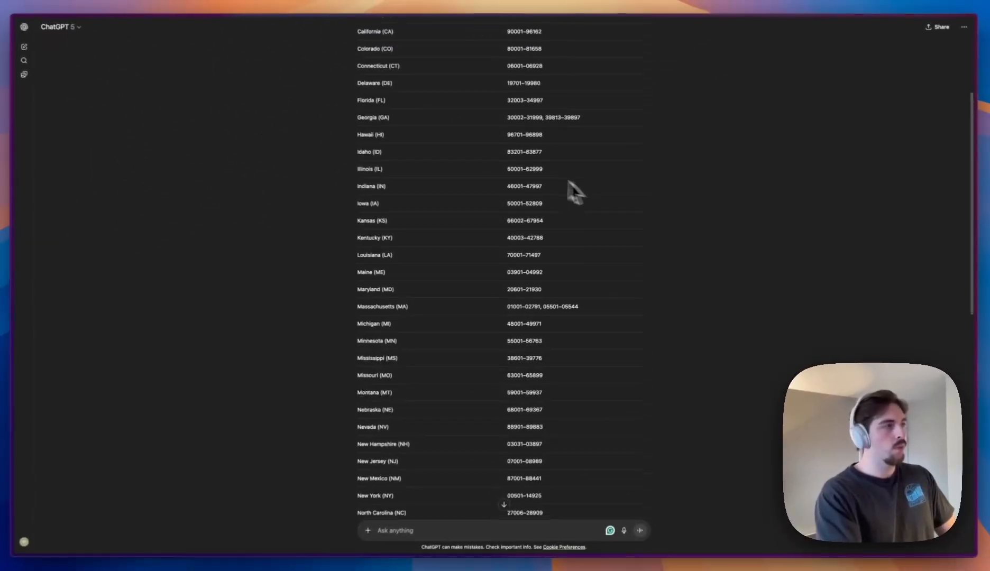
scroll(518, 178, "up", 5)
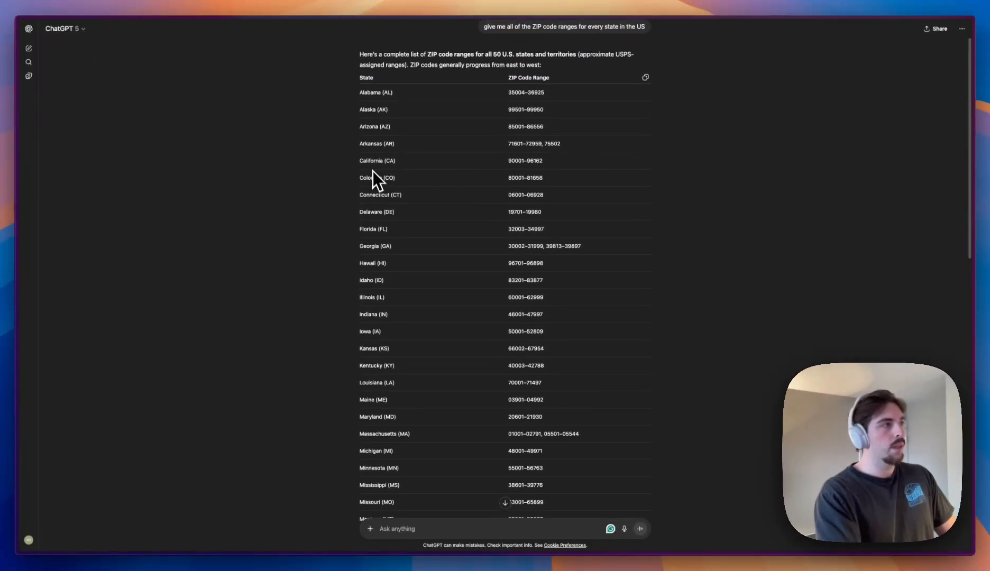
Step: Copy the California (CA) row with its ZIP code range 90001–96162 from the table
left_click_drag(543, 161, 360, 161)
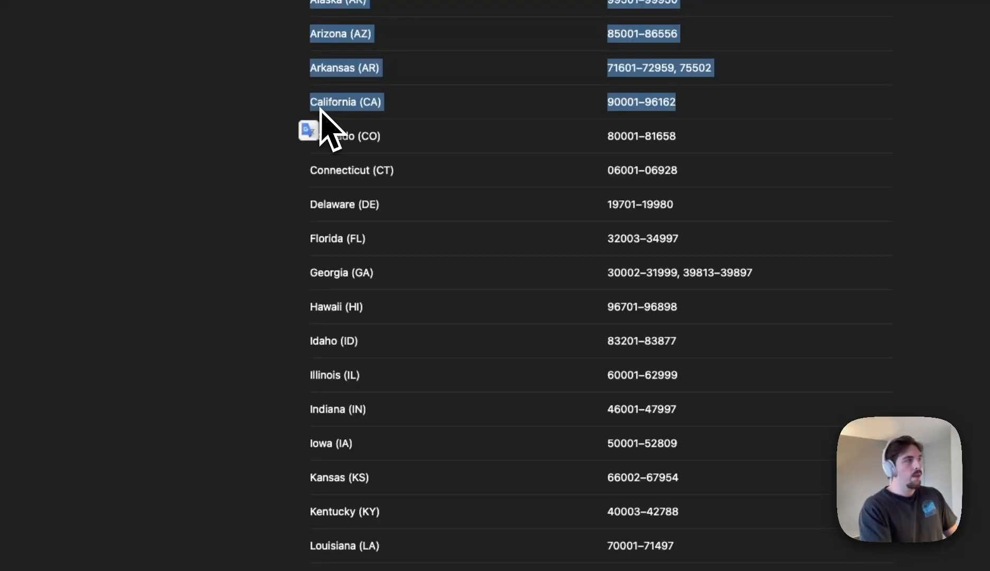
left_click_drag(310, 100, 682, 108)
key("super+c")
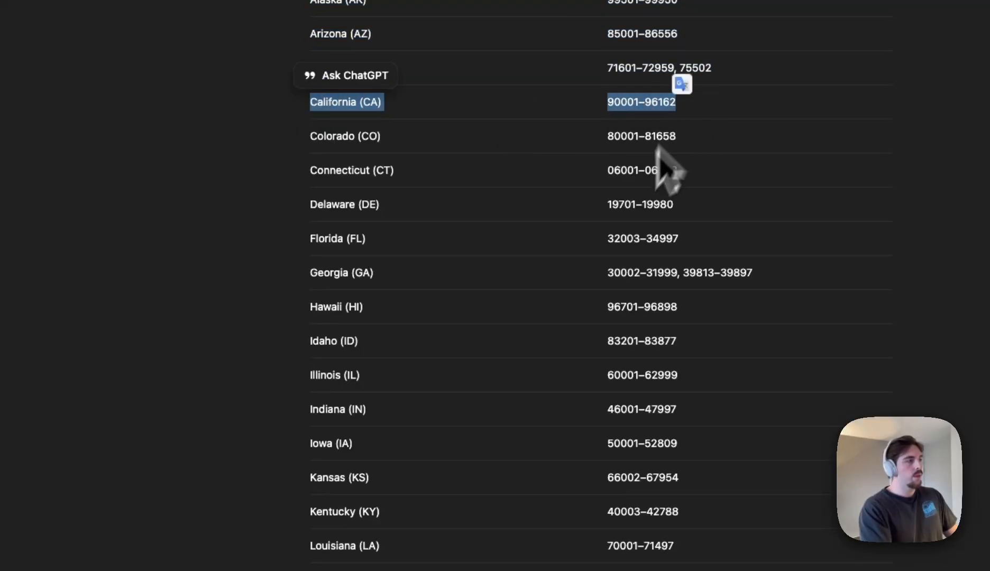
Step: Send the prompt "give me all of the valid zip codes in" followed by the copied California (CA) 90001–96162 text
scroll(666, 169, "down", 20)
left_click(459, 502)
type("give me al")
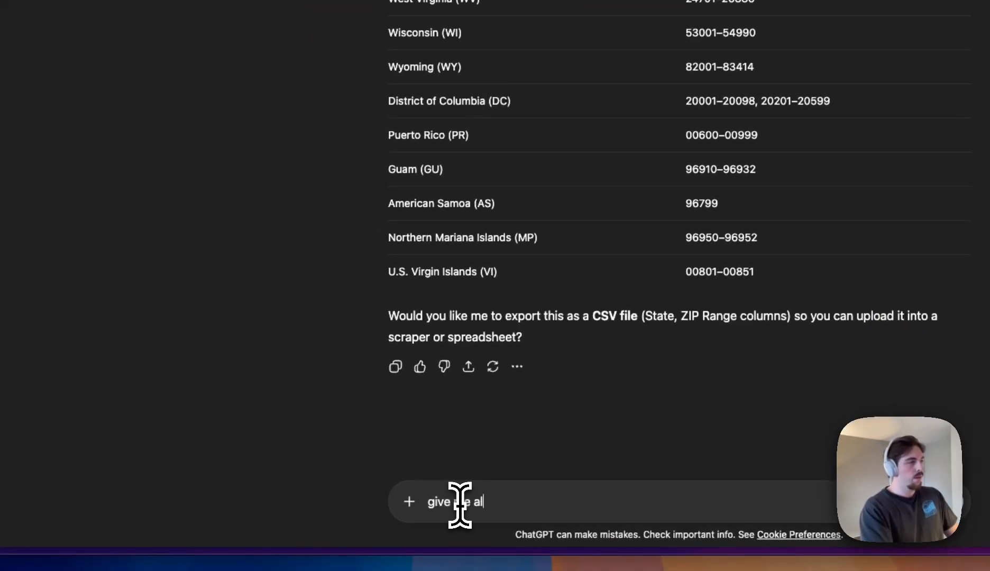
type("l of the valid zip codes in")
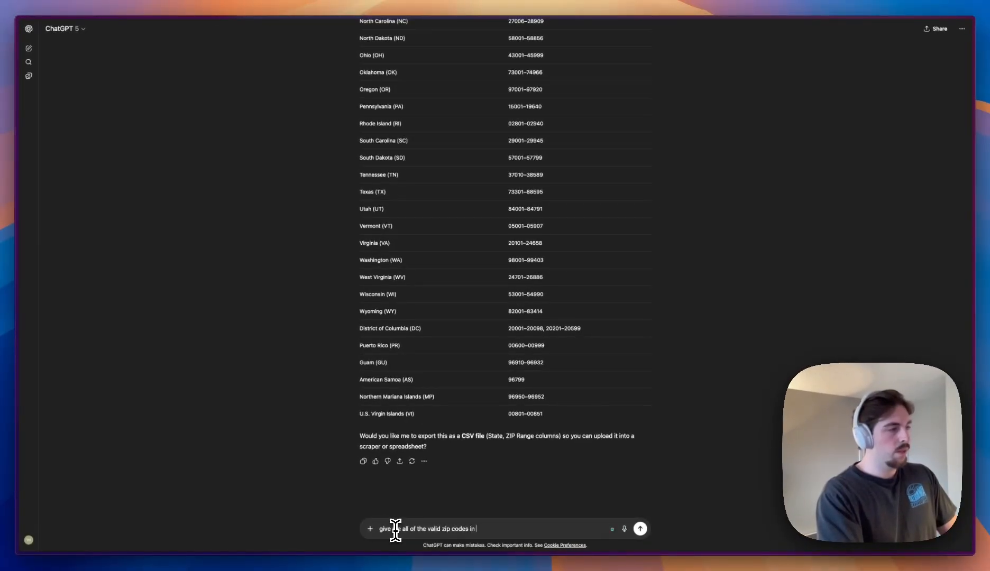
key("super+v")
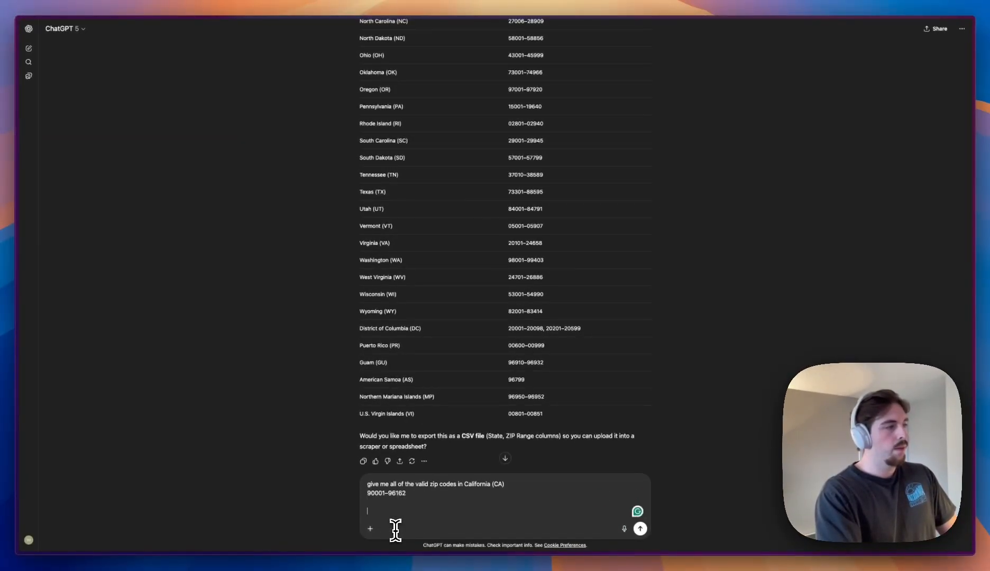
key("Return")
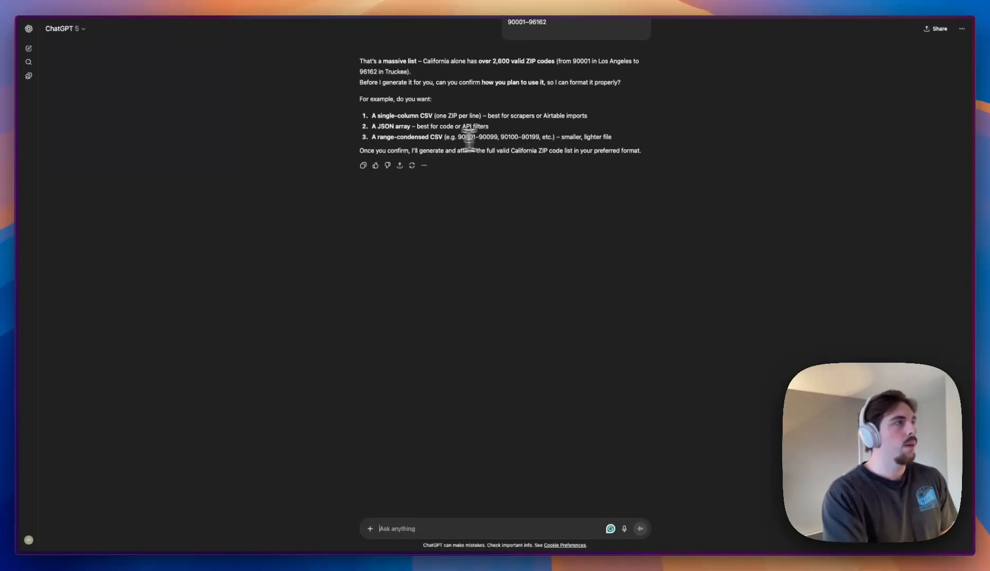
Step: Reply "csv" as the preferred format for the California ZIP code list
type("csv")
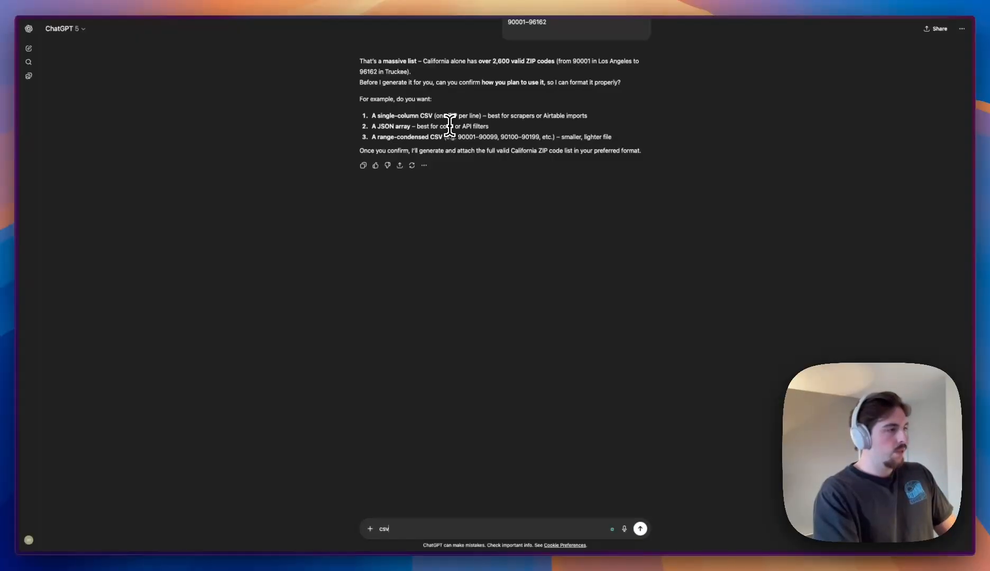
key("Return")
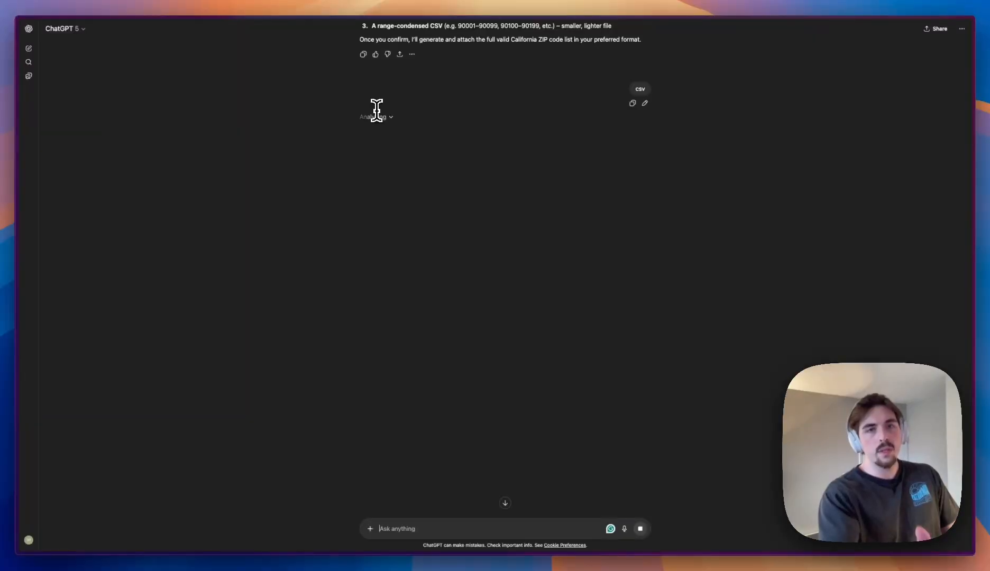
Step: Reply to the offer to confirm that the California ZIP code CSV should be generated and attached
scroll(377, 111, "up", 20)
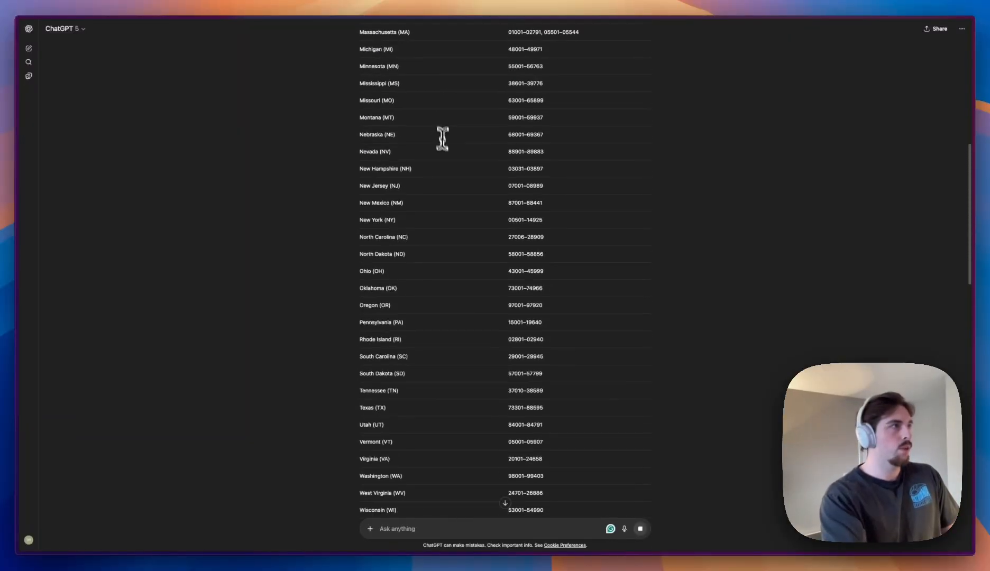
scroll(392, 168, "up", 3)
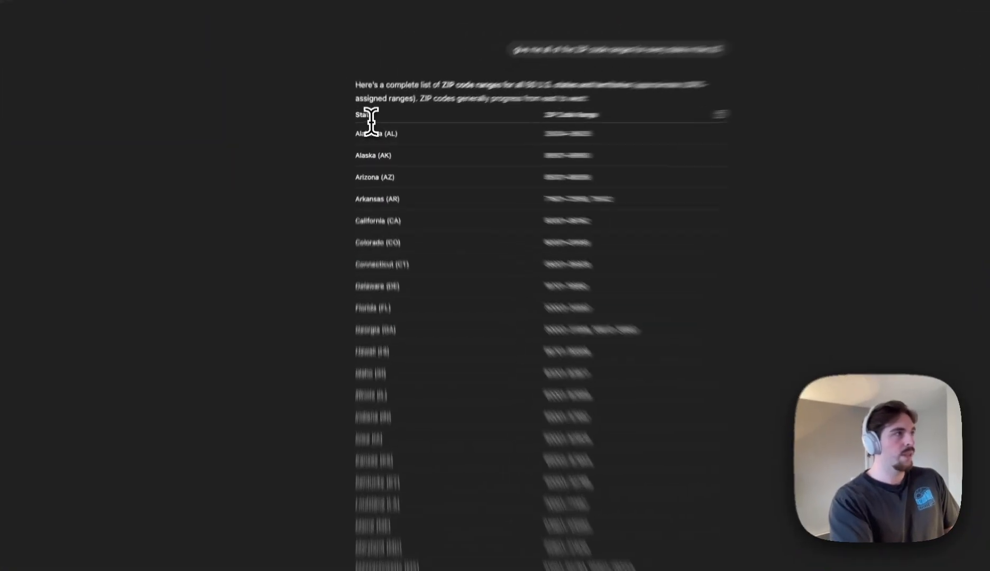
left_click_drag(363, 135, 477, 280)
left_click(530, 315)
scroll(545, 302, "down", 20)
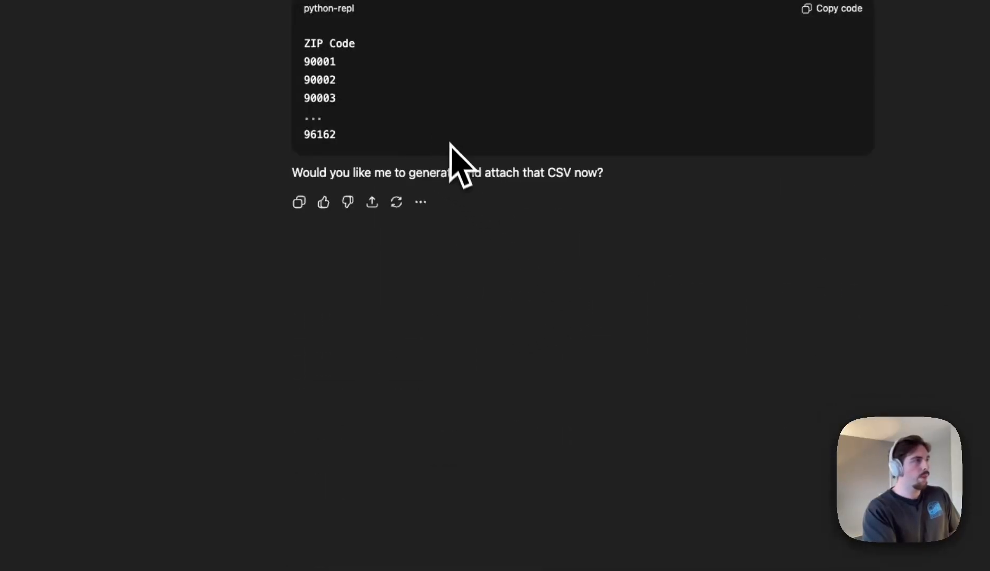
scroll(391, 298, "down", 5)
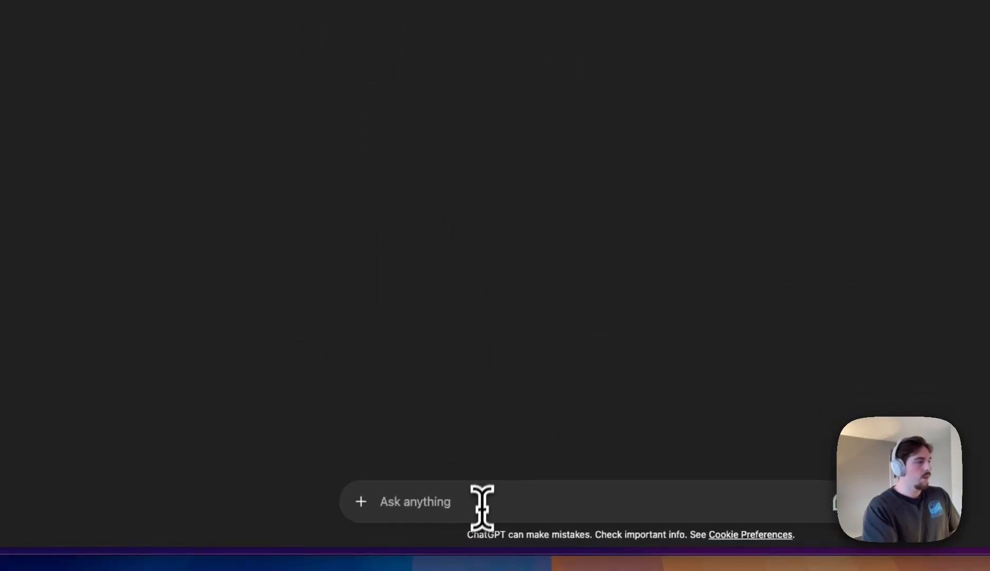
left_click(482, 508)
type("yes")
key("Return")
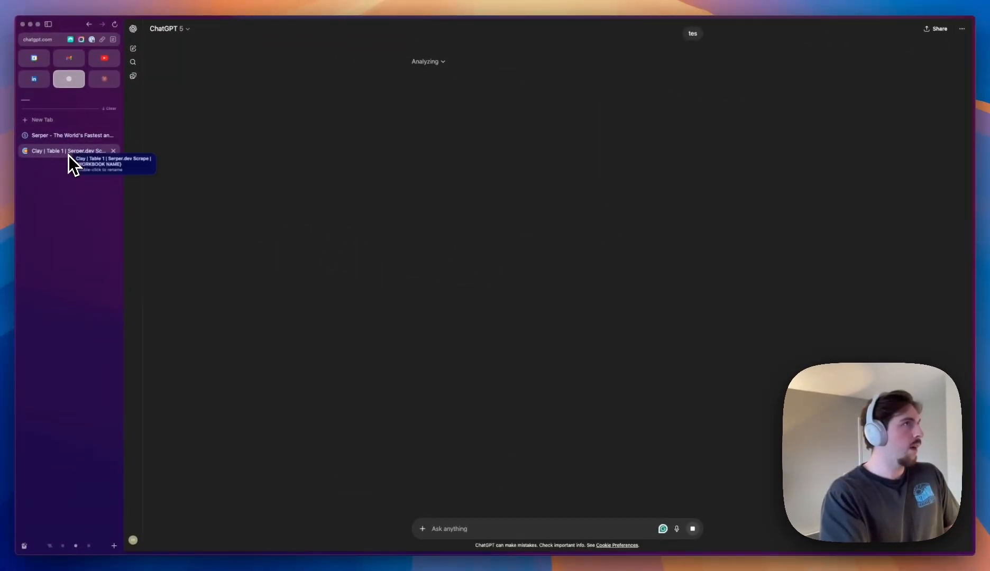
Step: Switch back to the Clay table, view the CSV import option among its sources, and close it without importing
left_click(70, 152)
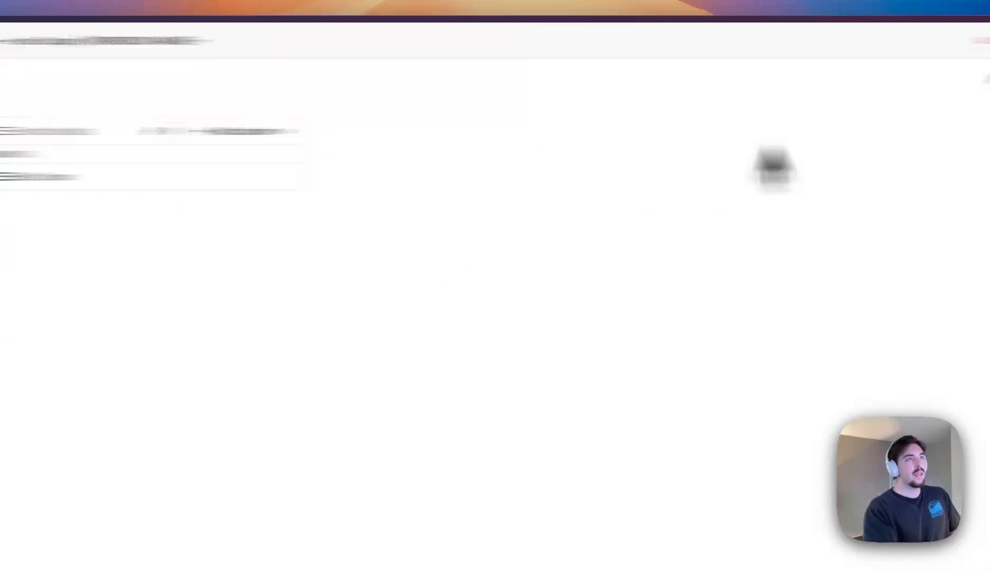
left_click(926, 79)
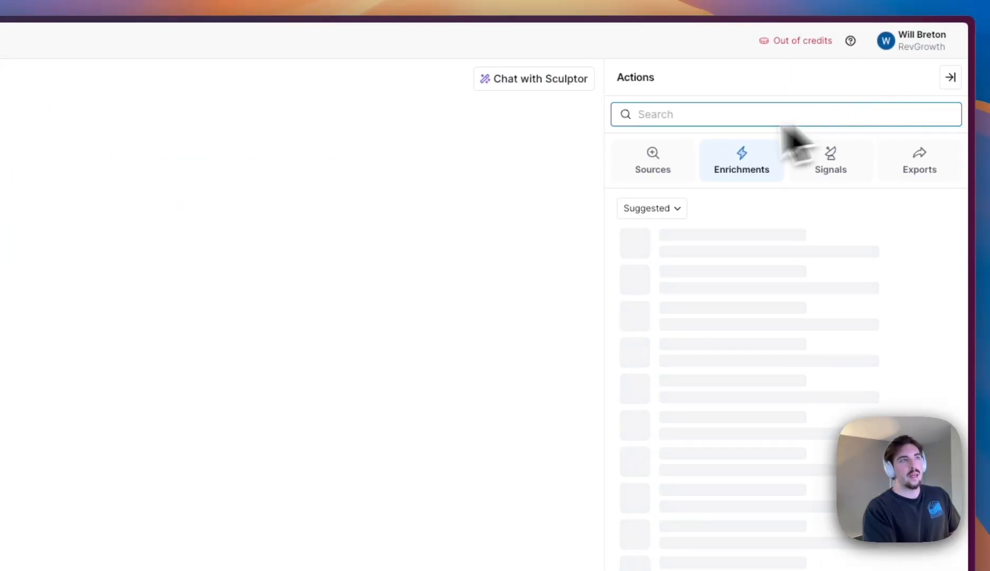
left_click(654, 168)
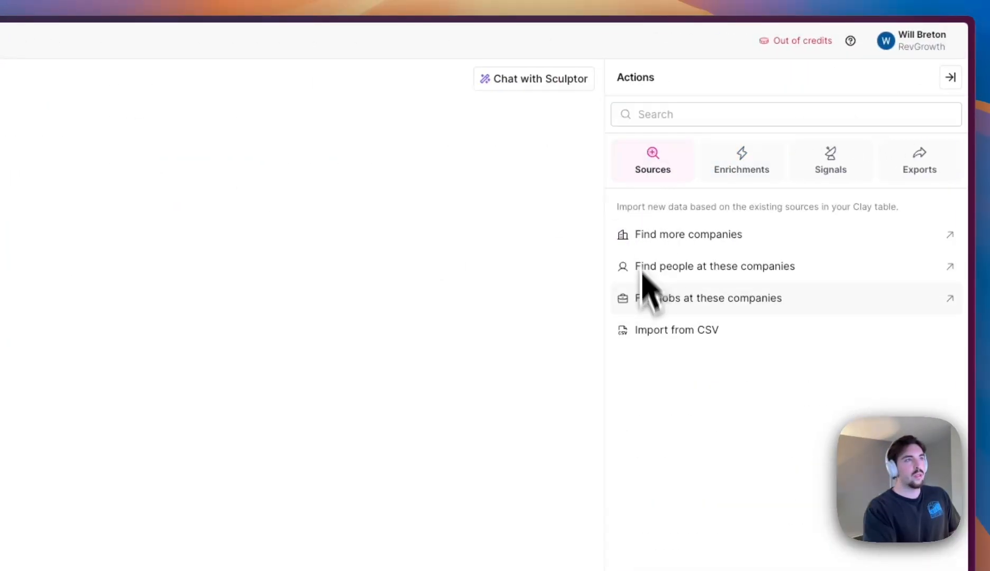
left_click(668, 331)
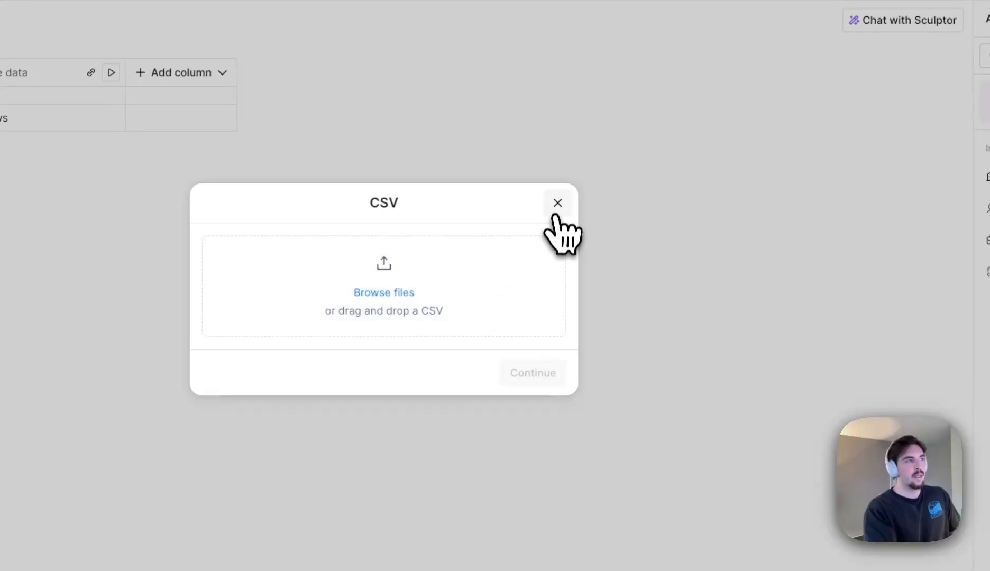
left_click(557, 204)
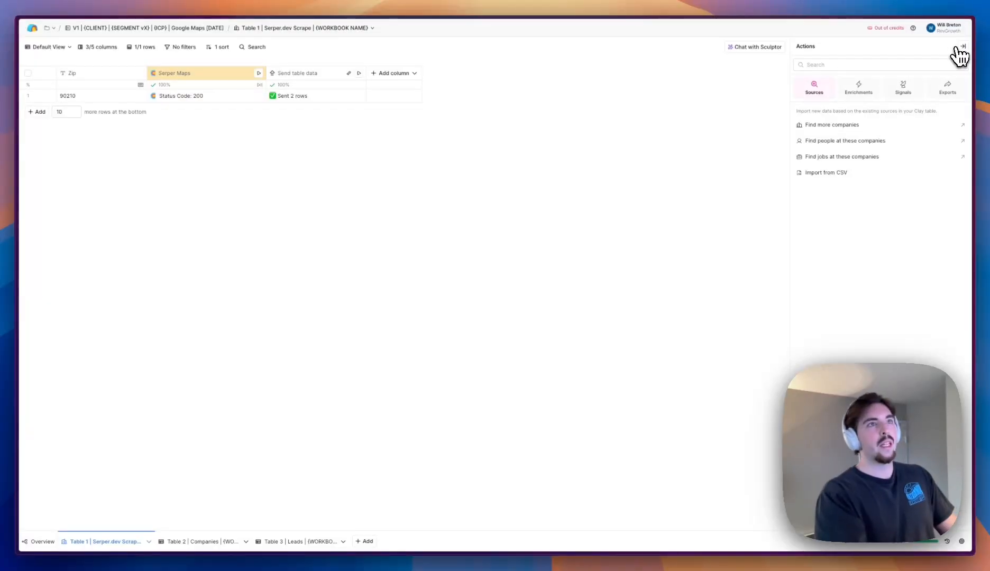
left_click(951, 76)
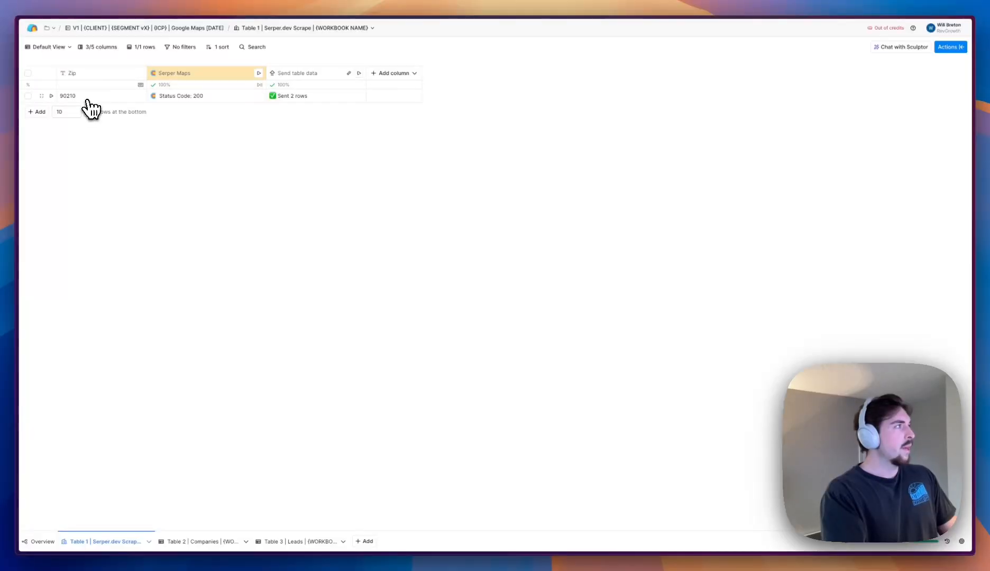
Step: Open the Serper Maps column's HTTP API configuration and examine the search query in its request body
left_click(185, 75)
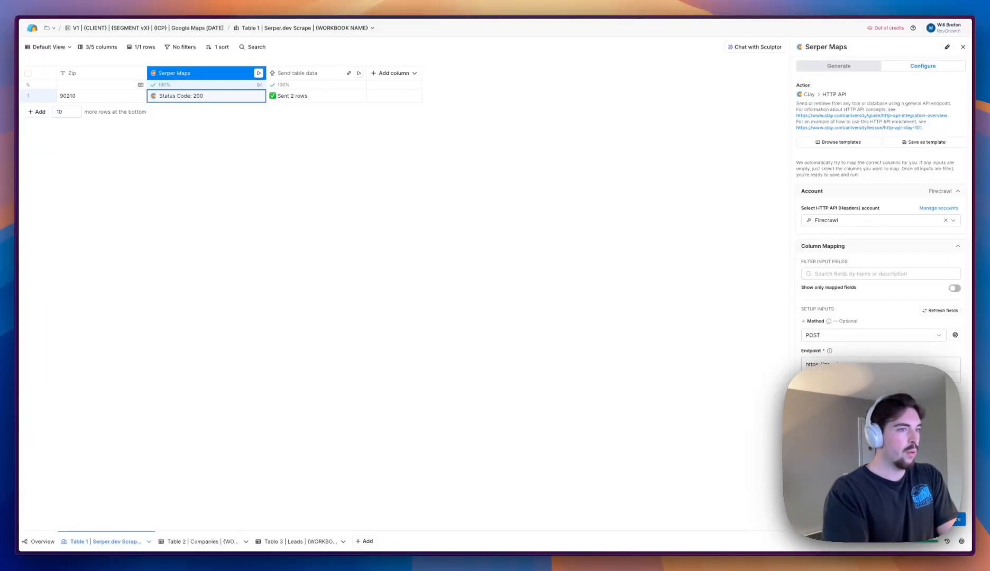
left_click_drag(805, 426, 806, 437)
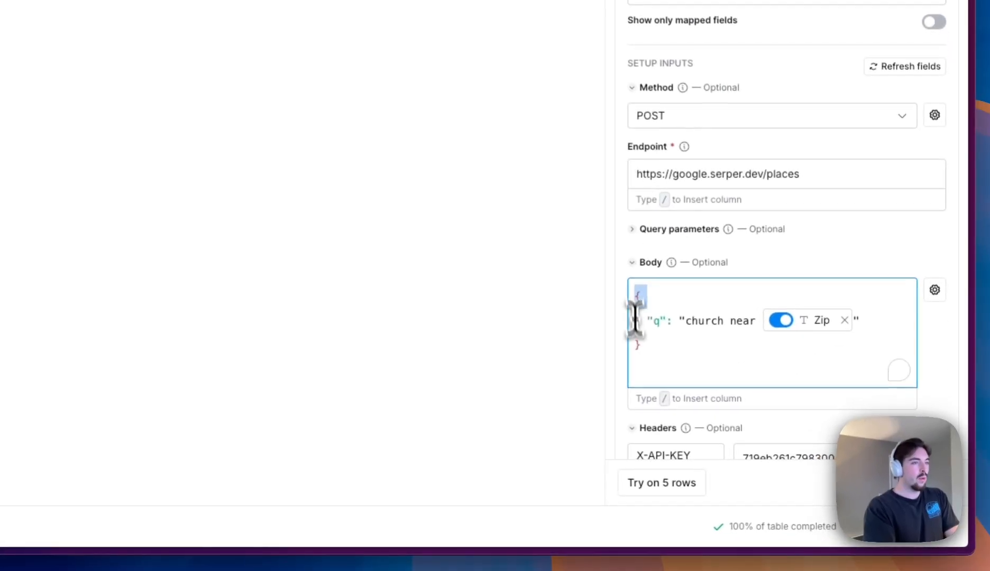
left_click(823, 438)
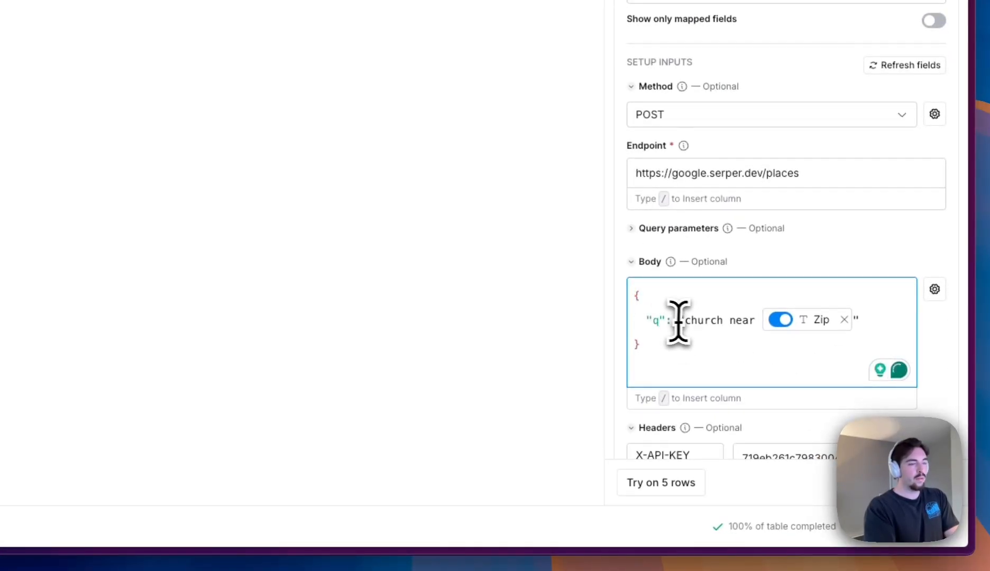
double_click(697, 320)
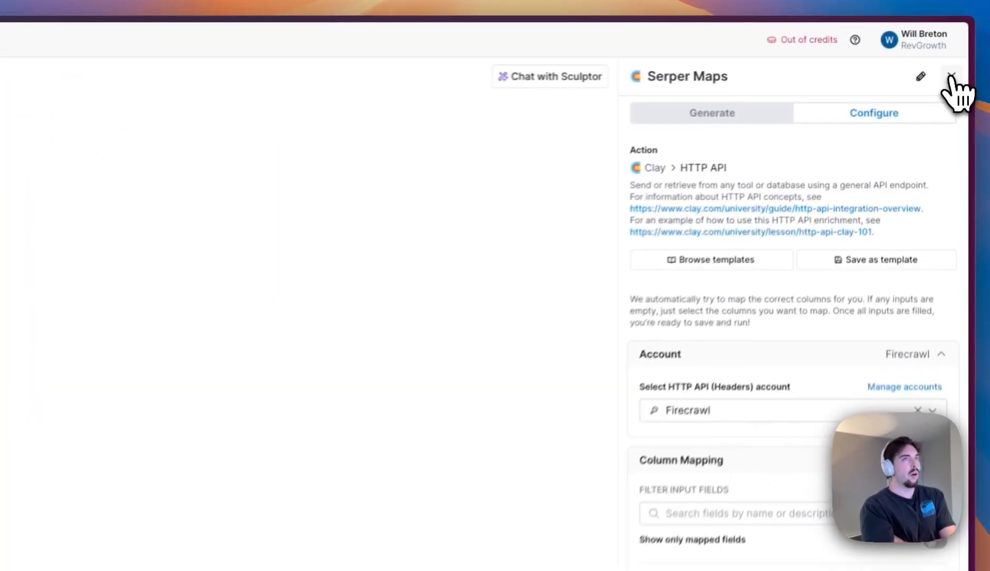
Step: Expand the Places list in the Serper Maps result for 90210, and review and close the Send table data column's configuration
left_click(272, 185)
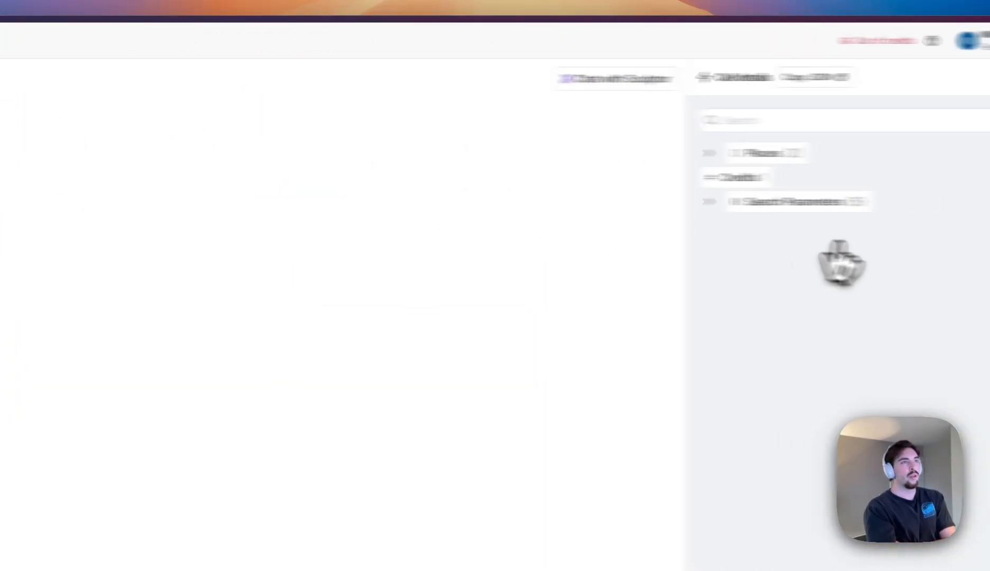
left_click(628, 153)
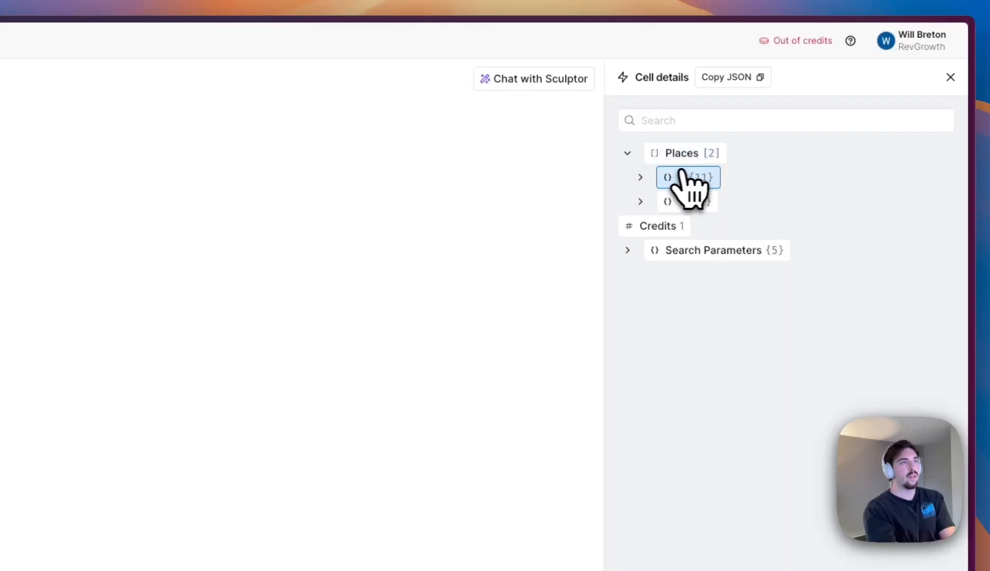
left_click(286, 130)
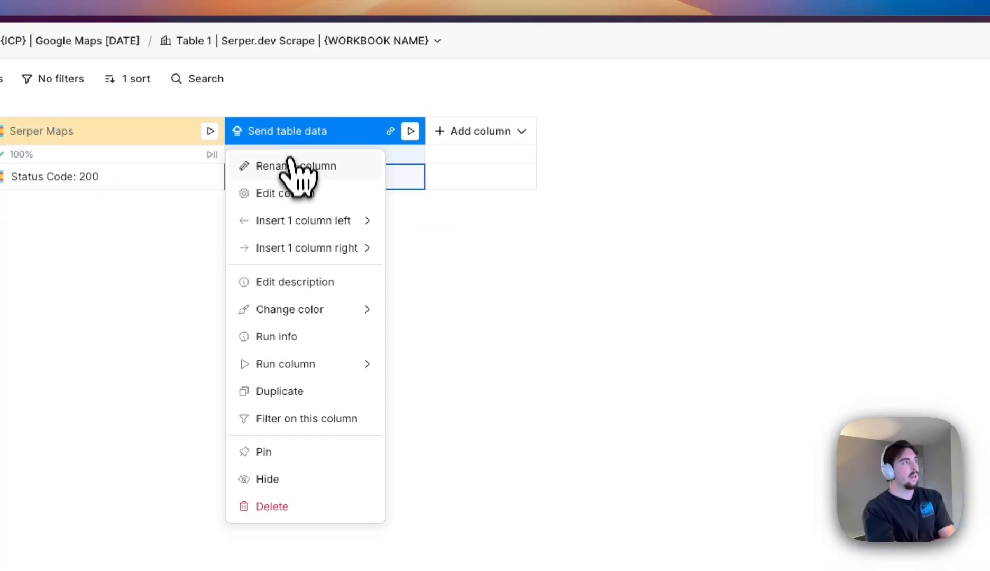
left_click(292, 194)
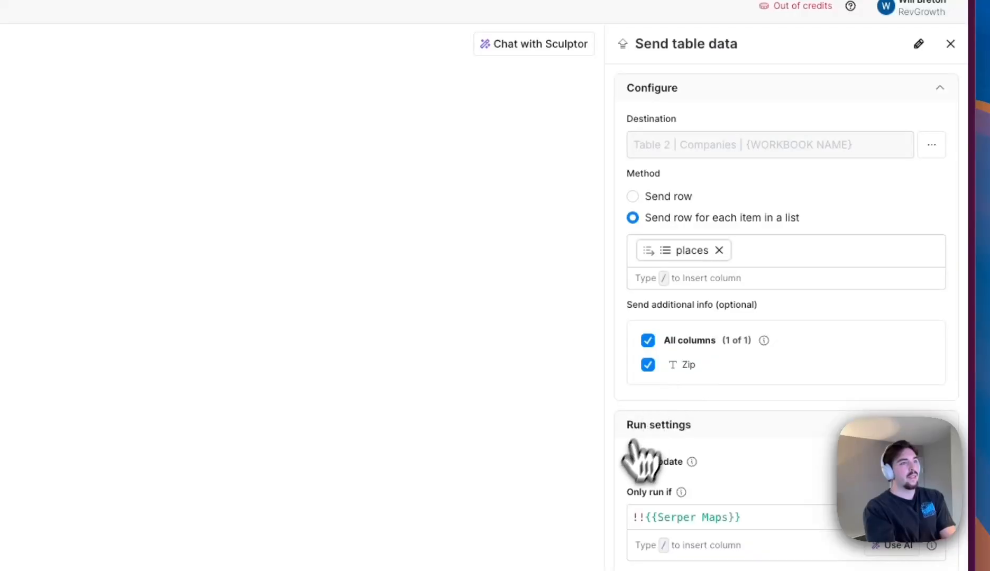
left_click(951, 44)
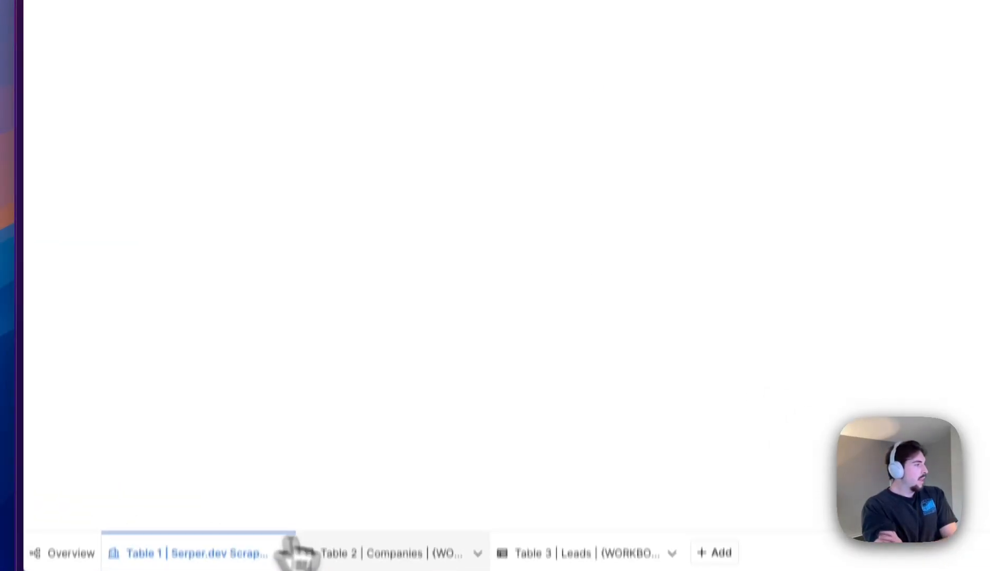
Step: Look through the columns of Table 2 | Companies and view the first row's cell details in the Find Domain column
left_click(355, 528)
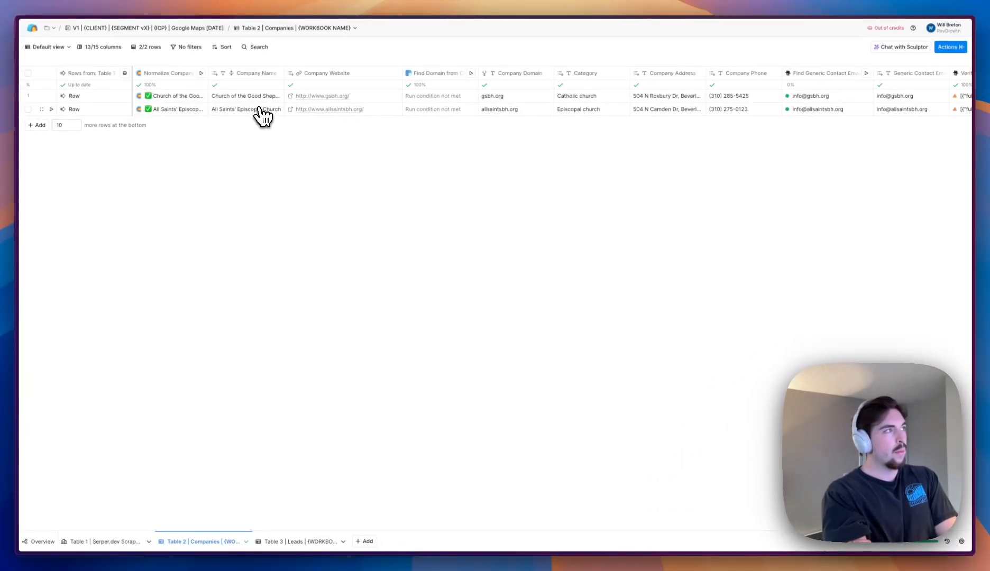
scroll(259, 114, "right", 3)
scroll(251, 104, "left", 3)
scroll(307, 101, "right", 5)
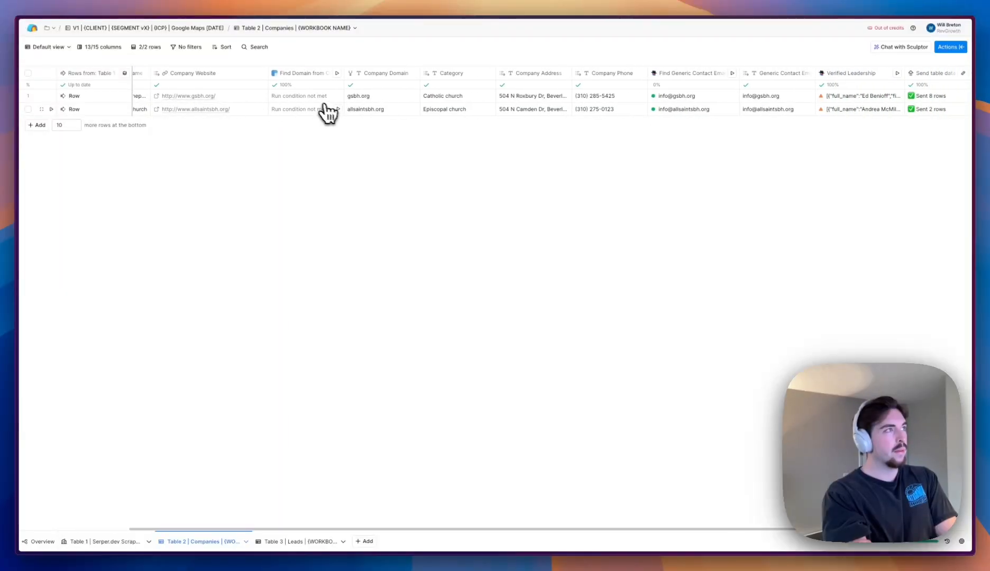
left_click(307, 97)
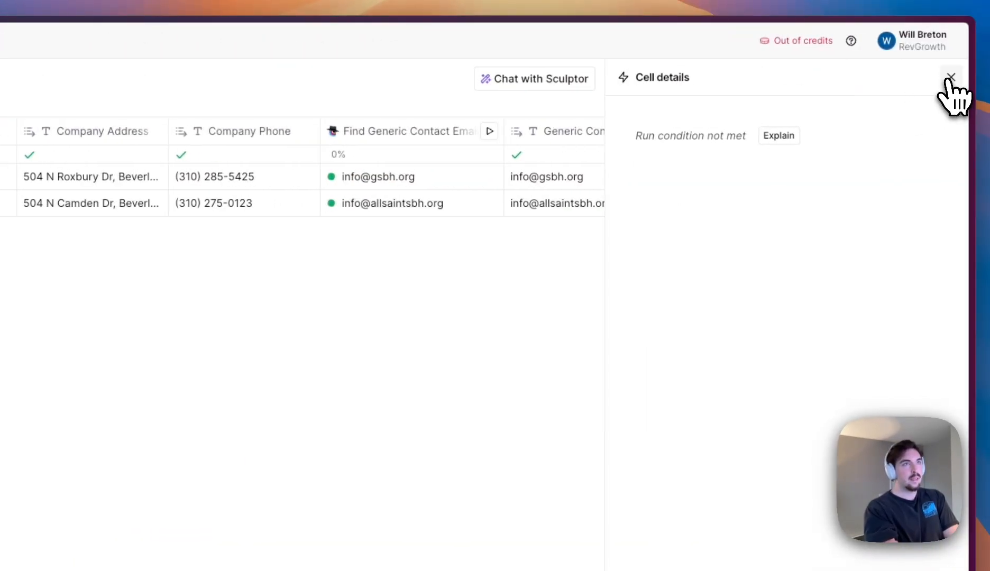
left_click(950, 78)
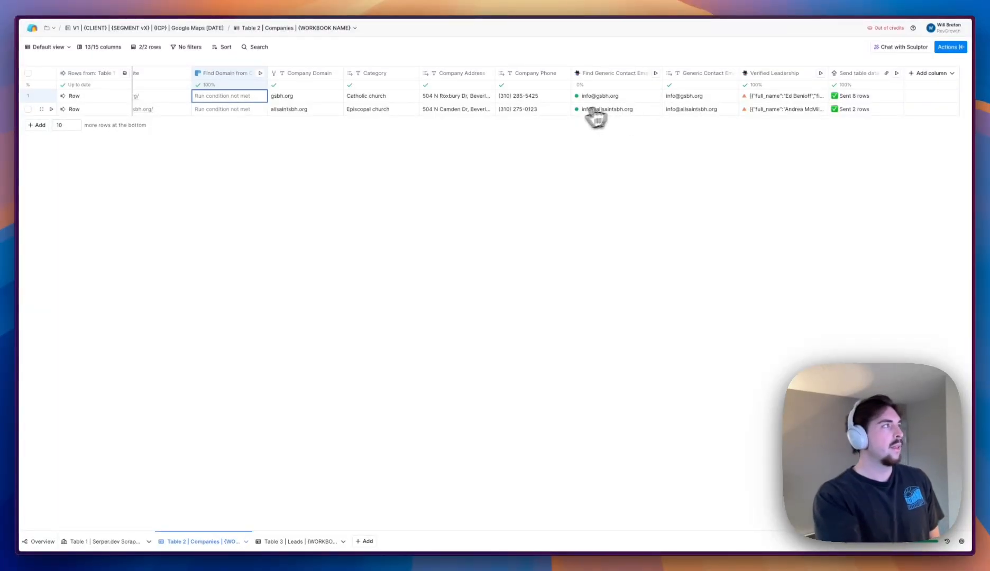
scroll(424, 254, "left", 5)
scroll(529, 317, "right", 5)
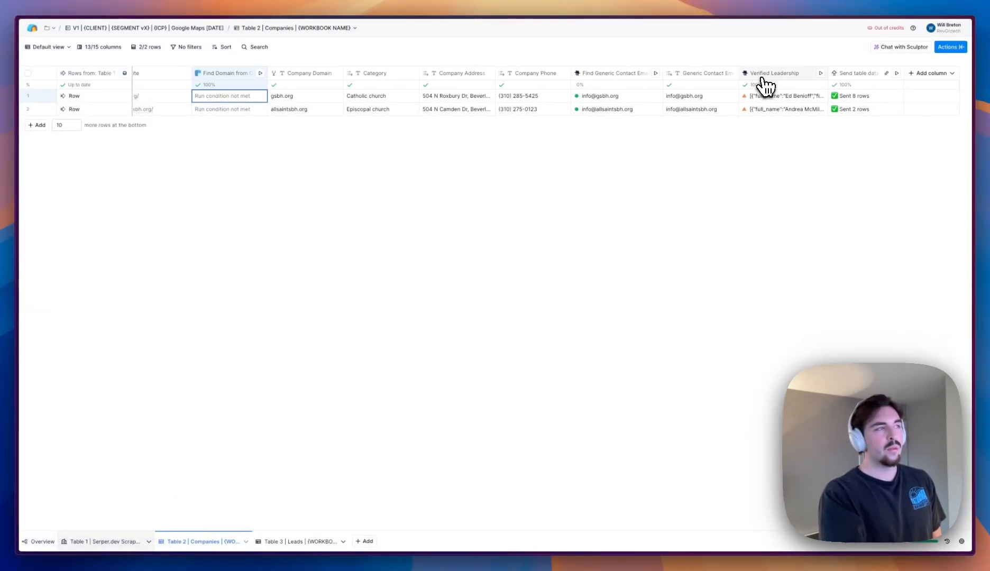
Step: Open the Verified Leadership column's configuration, examine its model, prompt, input variables and output schema, and close it
left_click(765, 75)
left_click(763, 104)
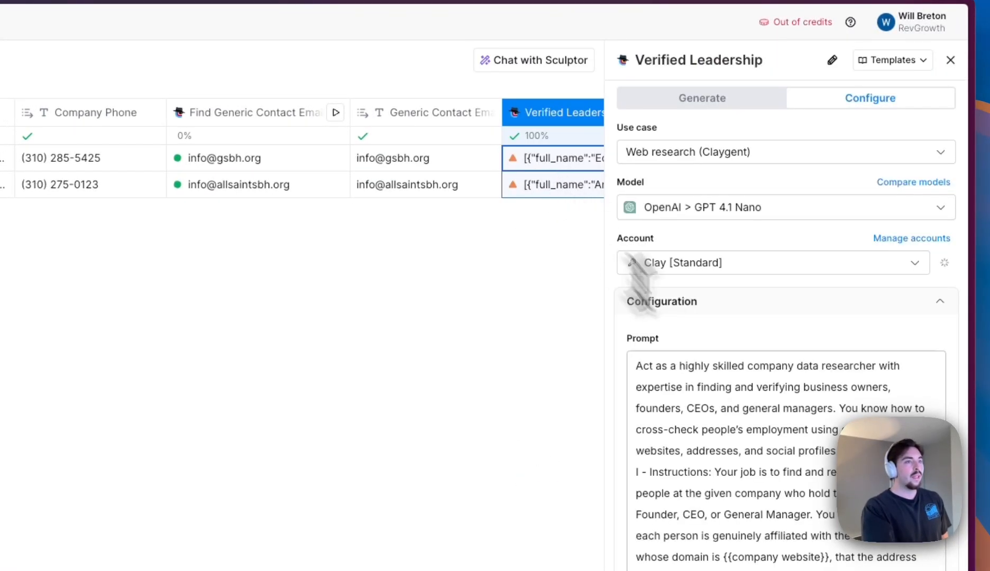
scroll(641, 277, "down", 4)
left_click(897, 309)
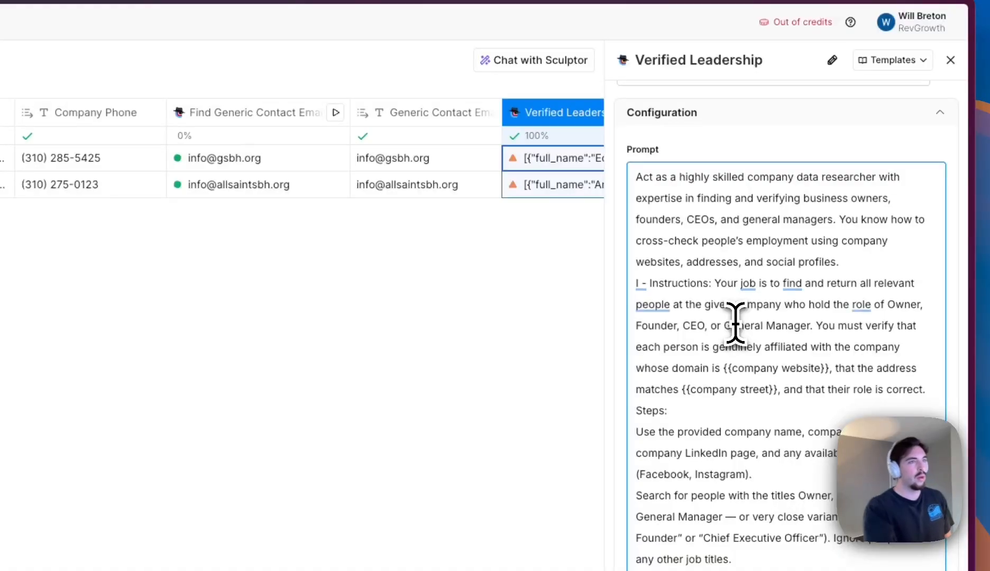
scroll(795, 397, "down", 10)
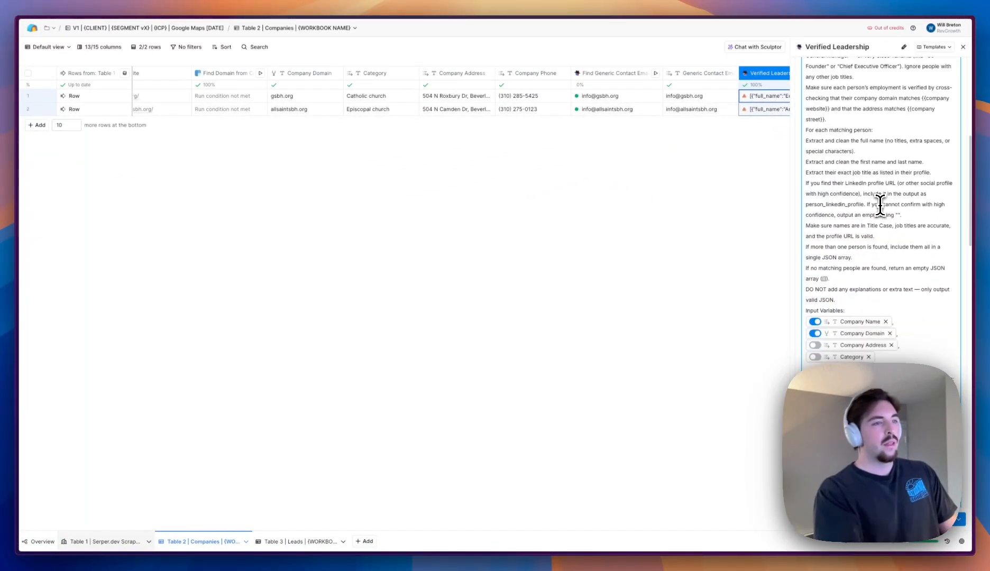
scroll(880, 205, "down", 1)
scroll(833, 295, "down", 10)
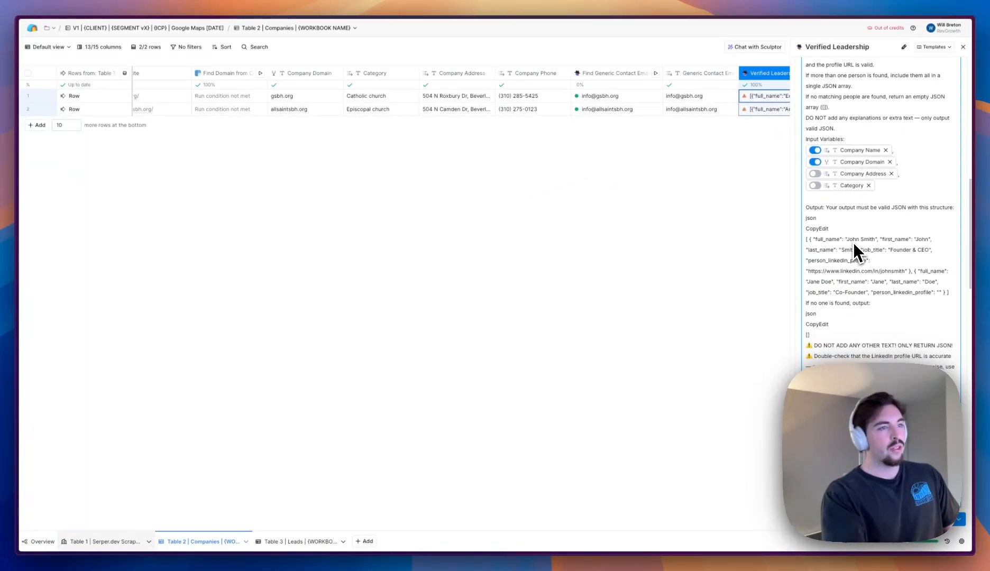
scroll(849, 159, "down", 15)
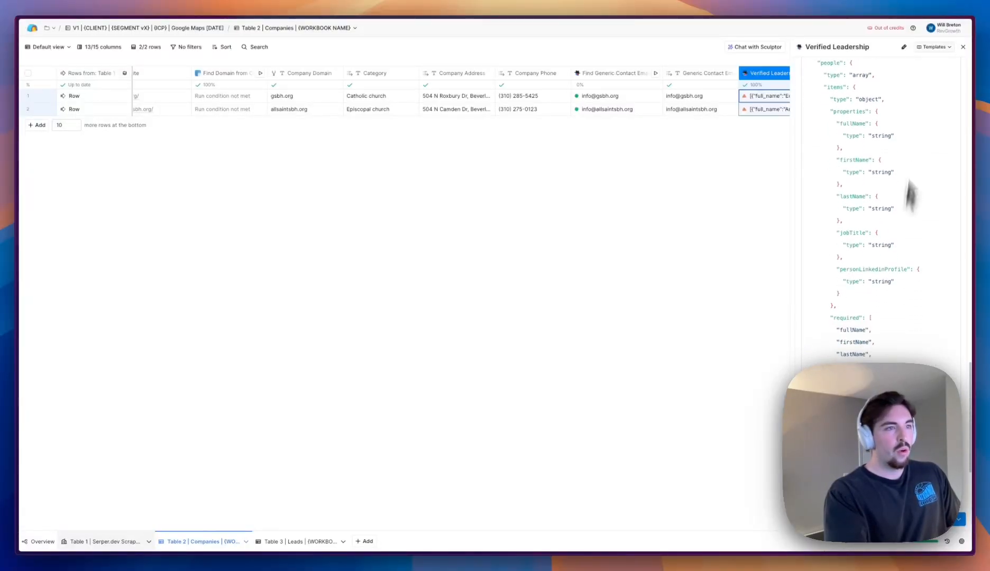
left_click(963, 47)
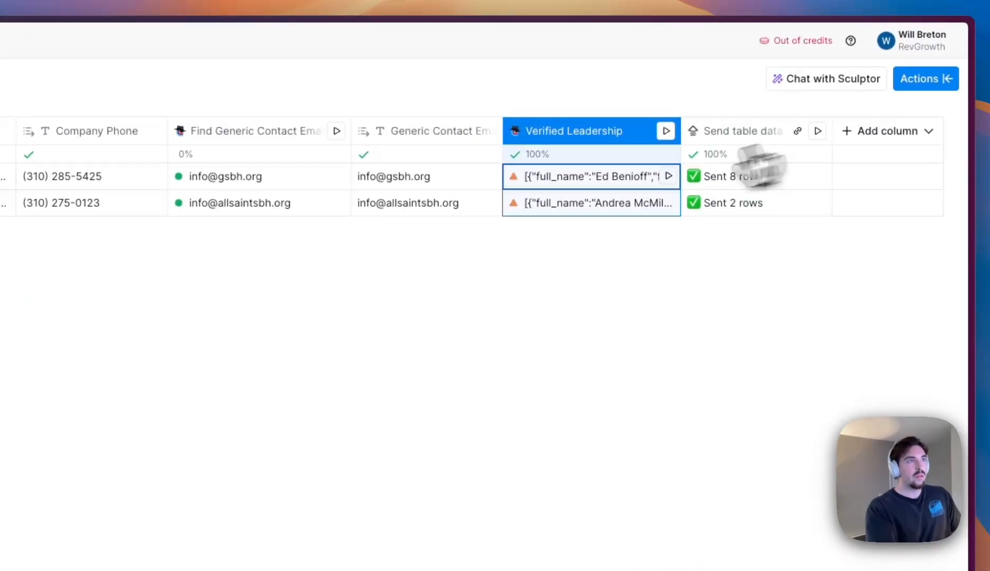
Step: Open the Companies table's Send table data configuration, examine its destination, list method and additional columns, and close it
left_click(709, 133)
left_click(714, 195)
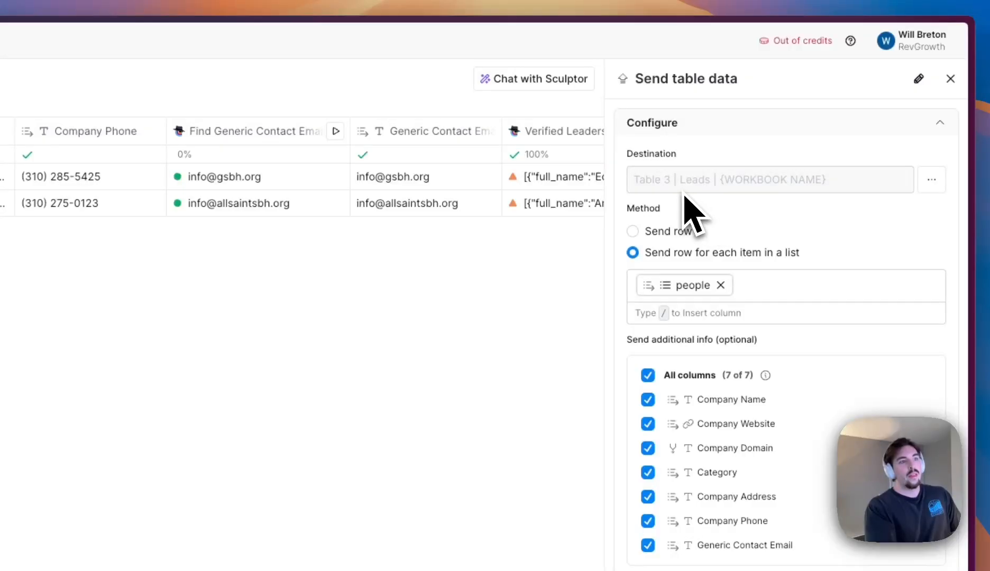
scroll(698, 217, "down", 6)
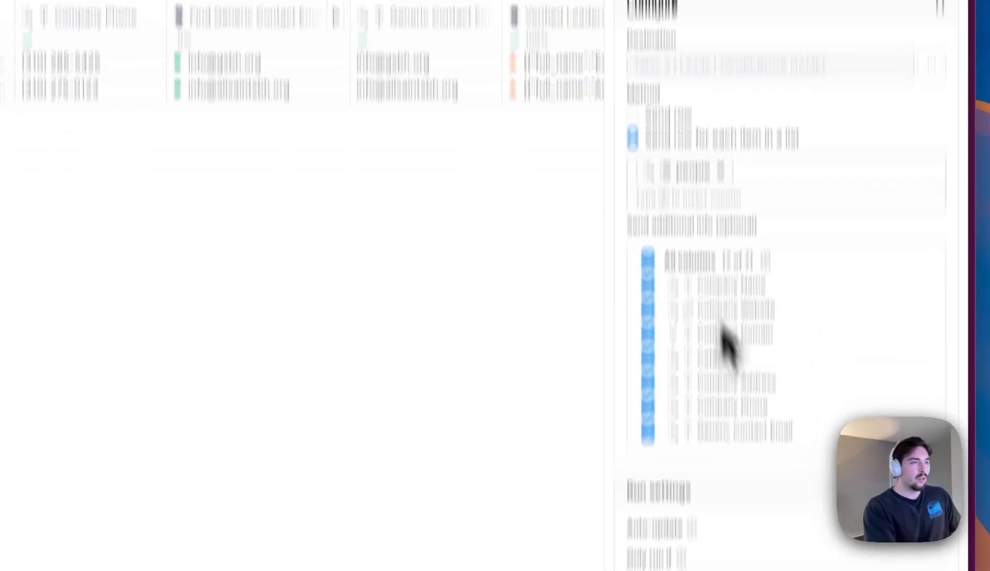
left_click_drag(736, 456, 634, 357)
left_click(653, 365)
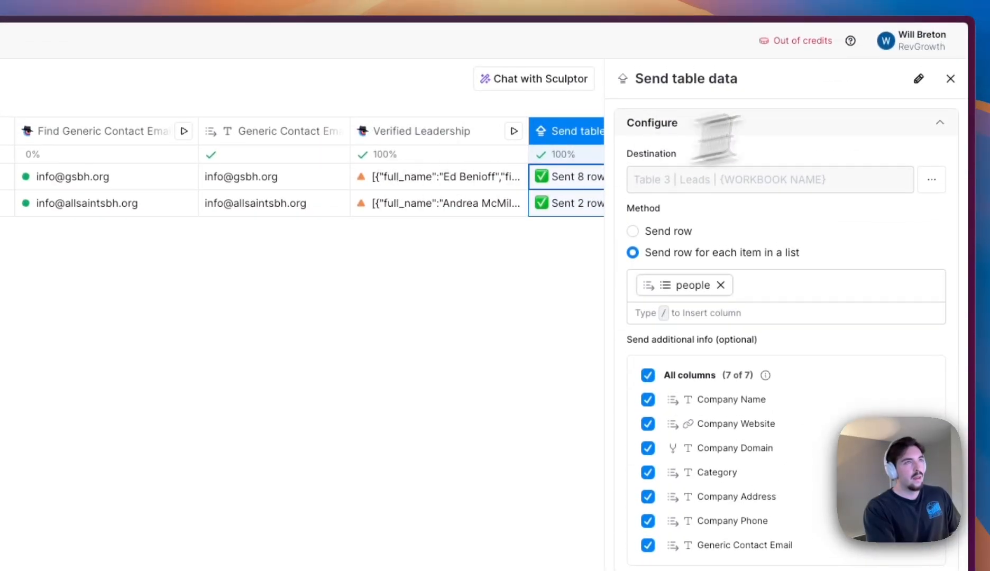
left_click(951, 80)
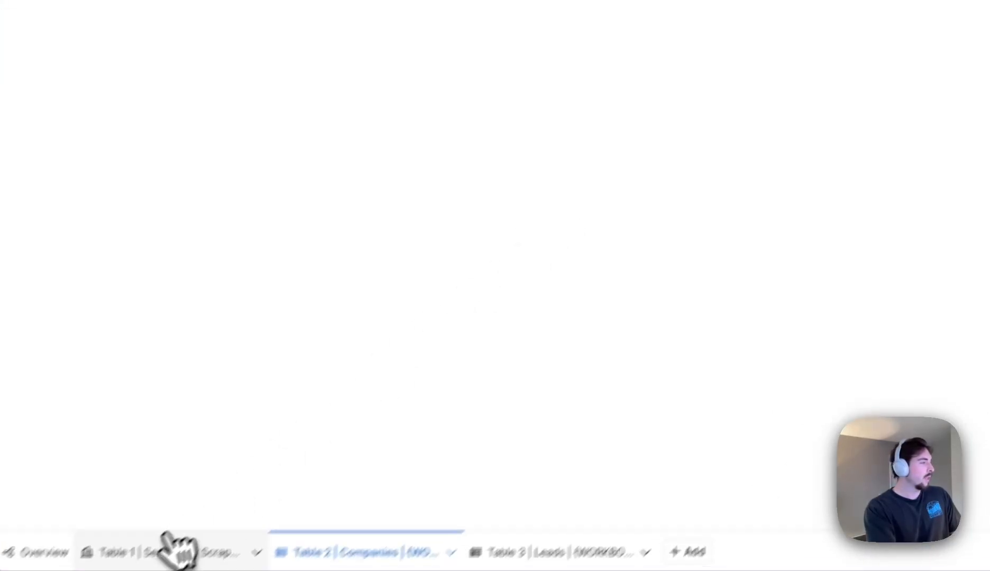
Step: Add 10 rows to Table 1 | Serper.dev Scrape and enter ZIP codes 90250, 90300, 90350 and 90450 below 90210
left_click(188, 527)
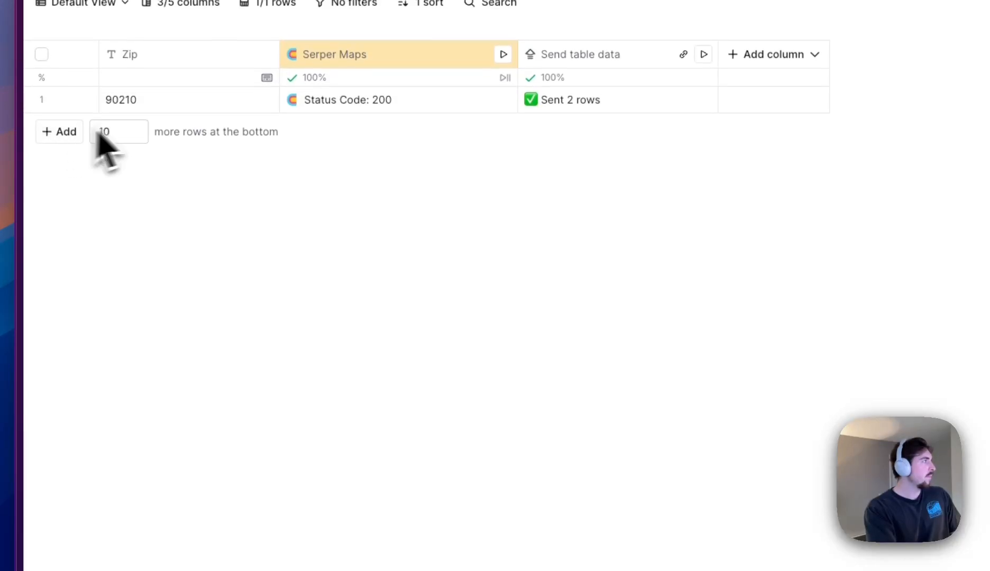
left_click(150, 126)
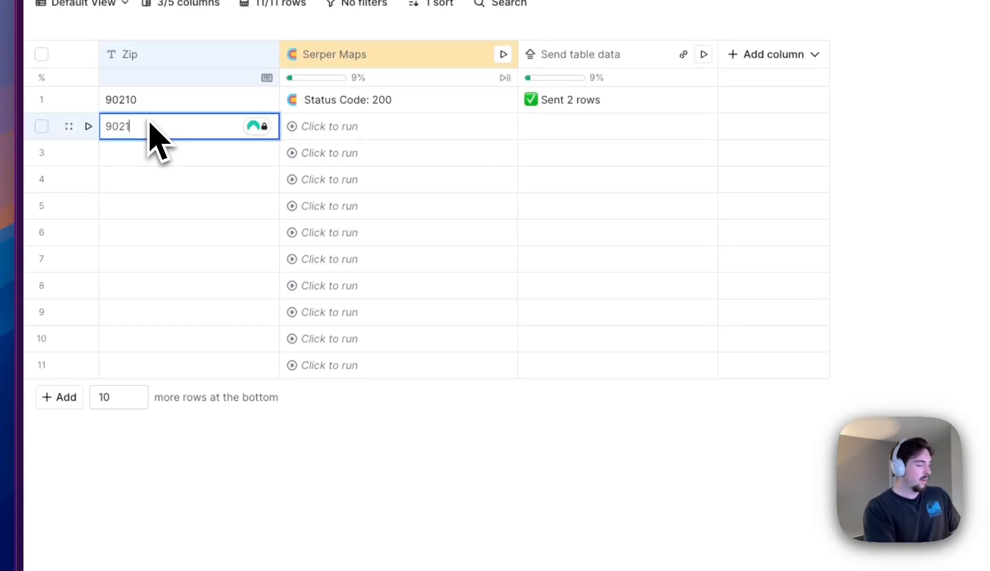
type("90250")
key("Return")
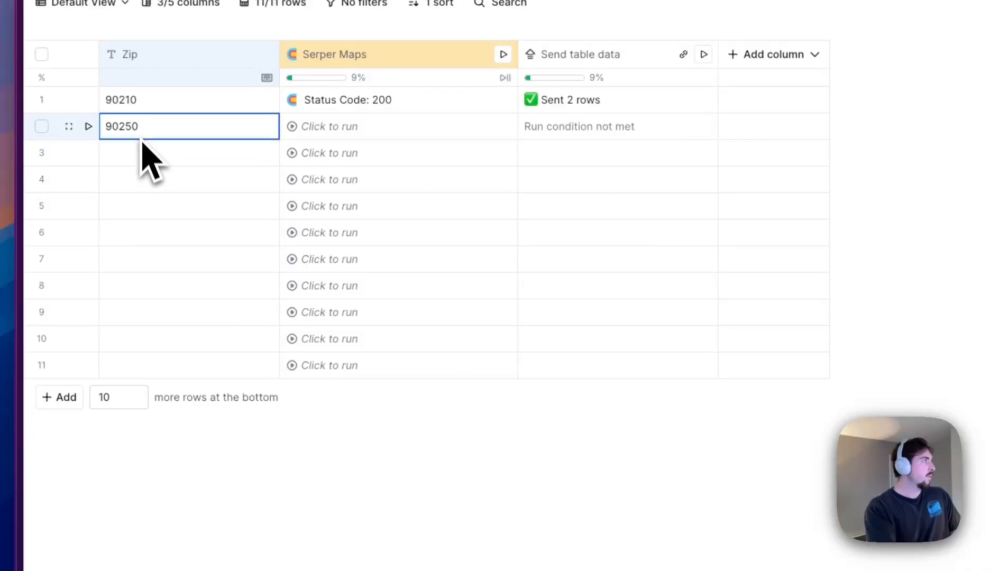
type("9030")
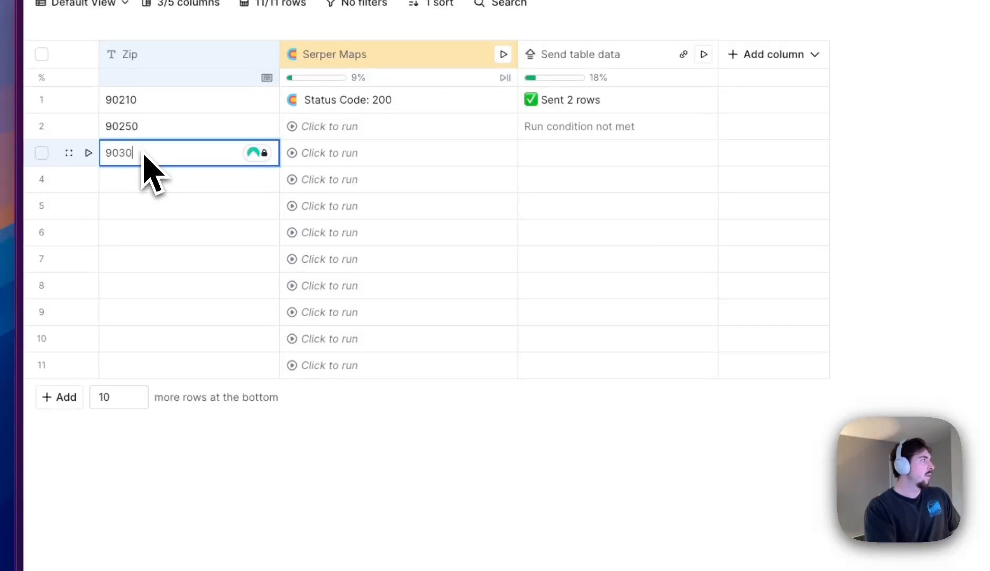
type("0")
key("Return")
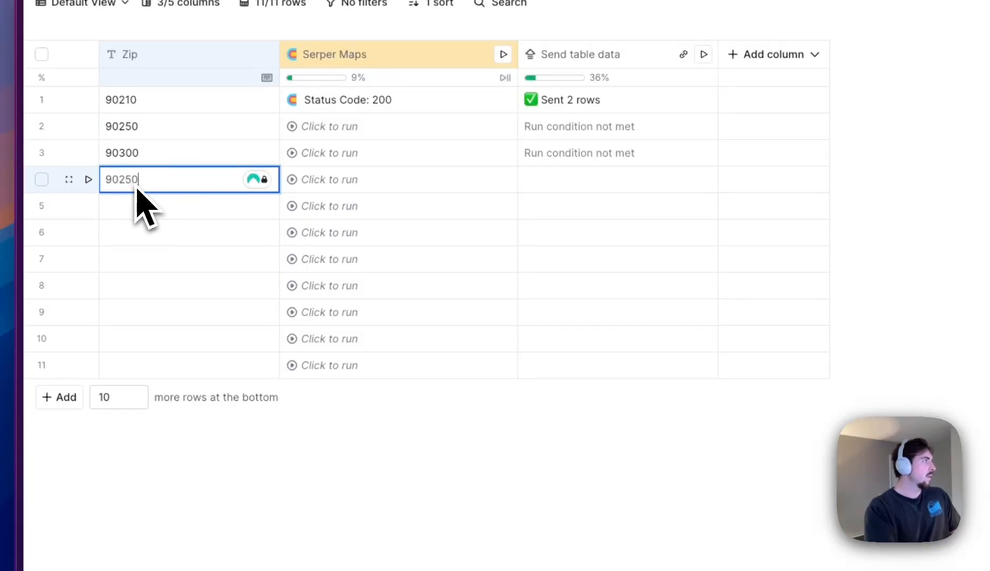
type("90350")
key("Return")
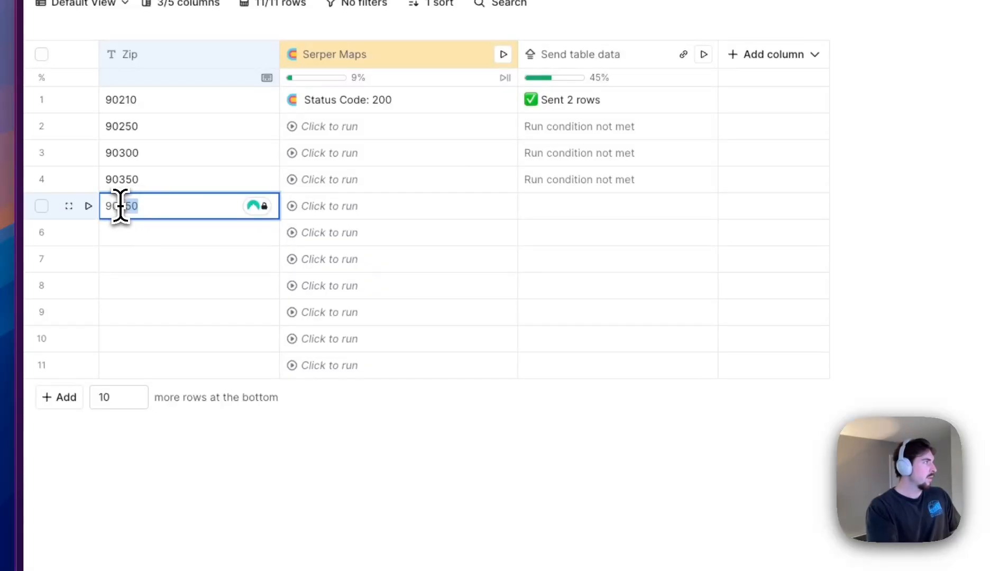
type("903")
key("Return")
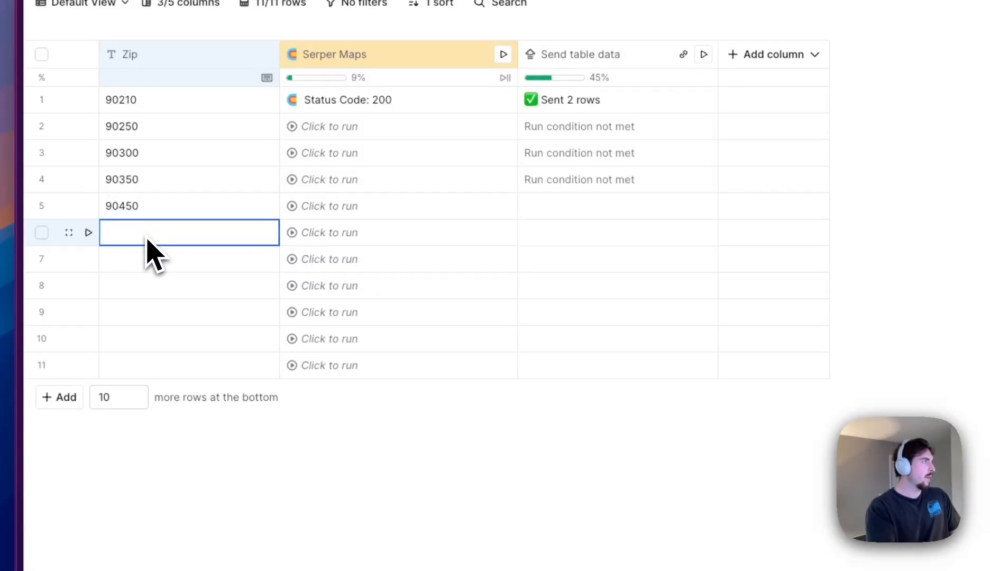
Step: Delete the six empty rows, 6 to 11, below ZIP code 90450
left_click_drag(147, 240, 166, 372)
right_click(166, 371)
scroll(212, 373, "down", 5)
left_click(222, 344)
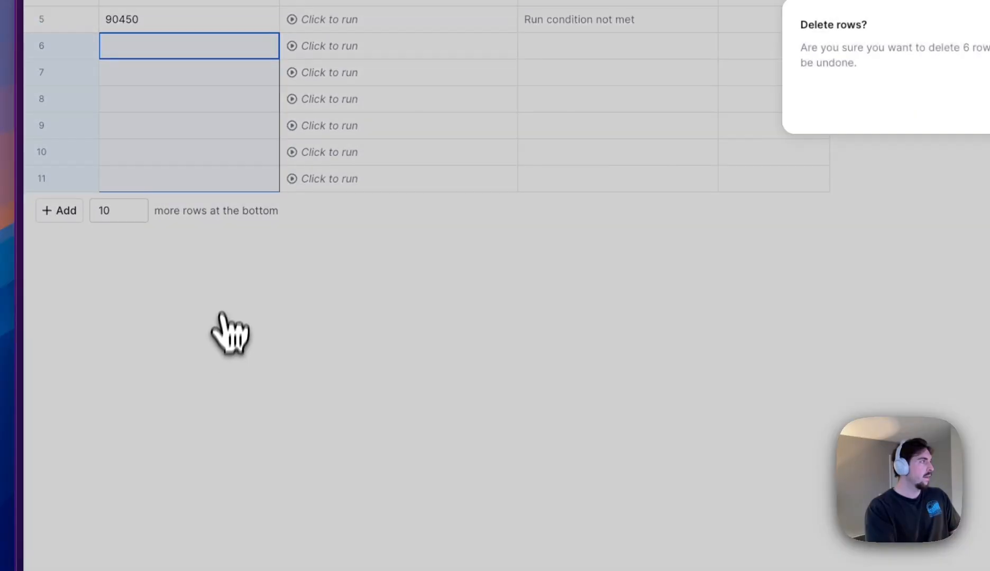
left_click(793, 252)
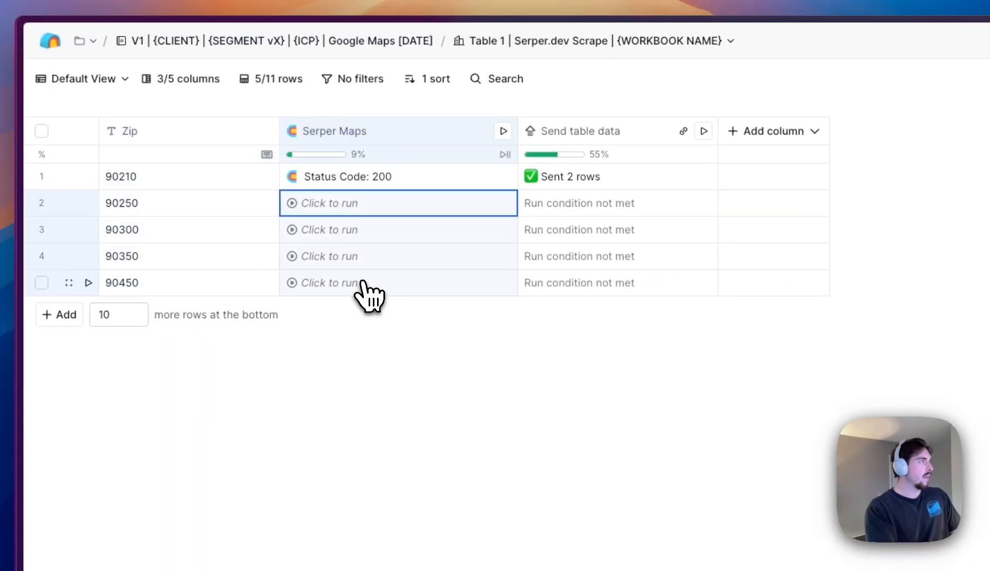
Step: Run the Serper Maps column for the four rows from ZIP code 90250 to 90450
left_click(363, 283, "shift")
right_click(363, 283)
left_click(402, 299)
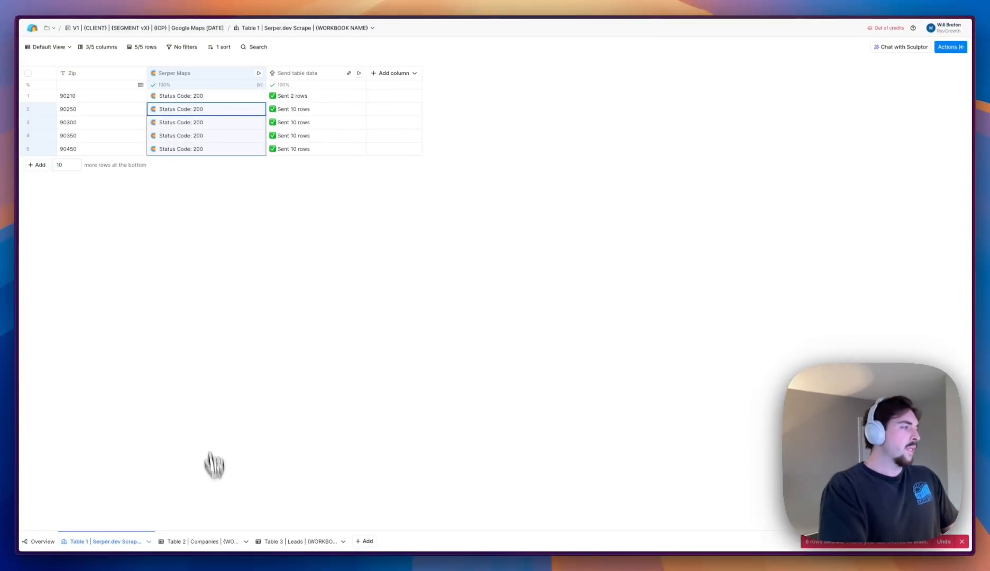
Step: Switch to Table 2 | Companies and examine the scraped churches with their generic contact emails and verified leadership
left_click(204, 542)
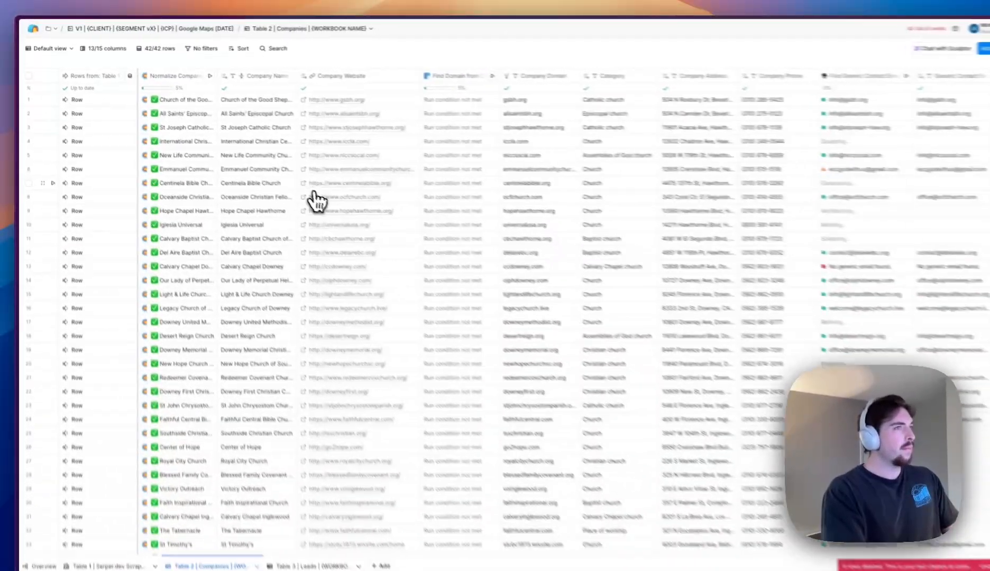
scroll(323, 191, "right", 4)
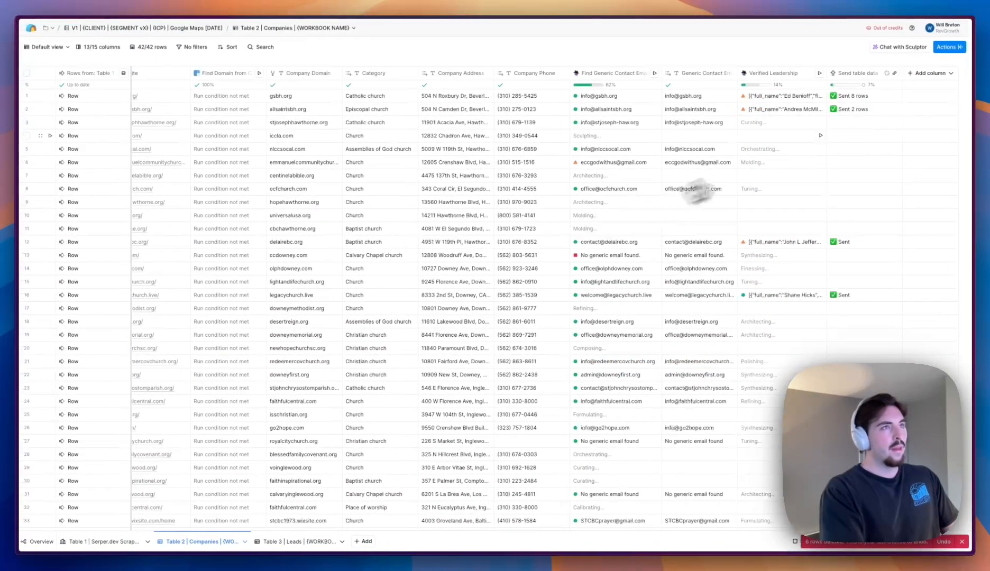
scroll(783, 207, "down", 5)
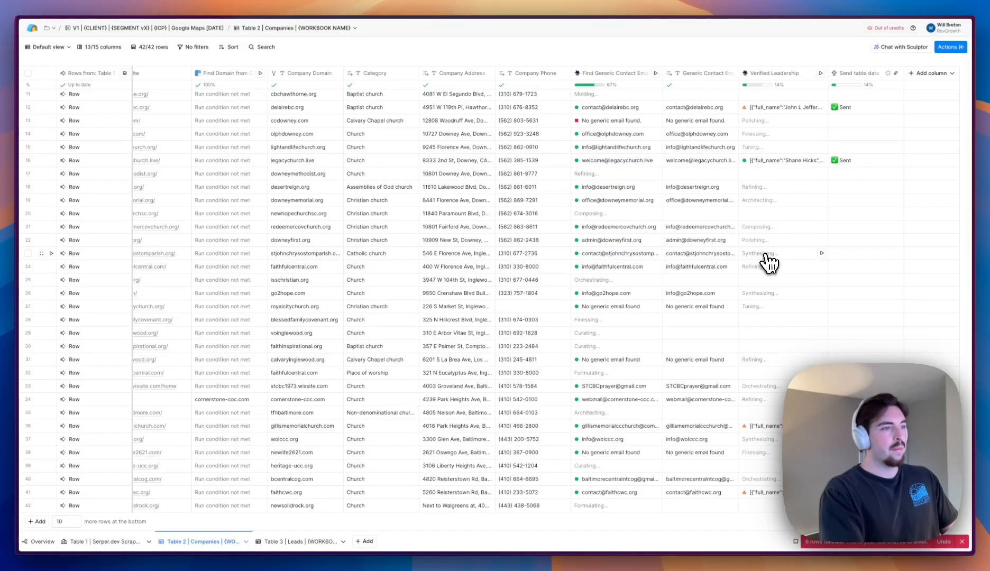
scroll(769, 263, "up", 5)
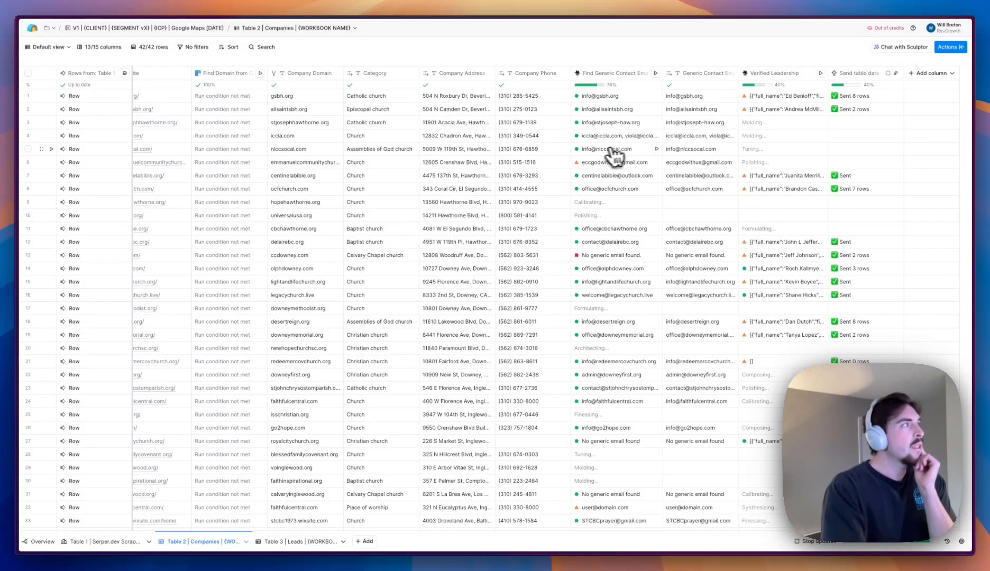
scroll(574, 159, "left", 5)
scroll(531, 177, "down", 5)
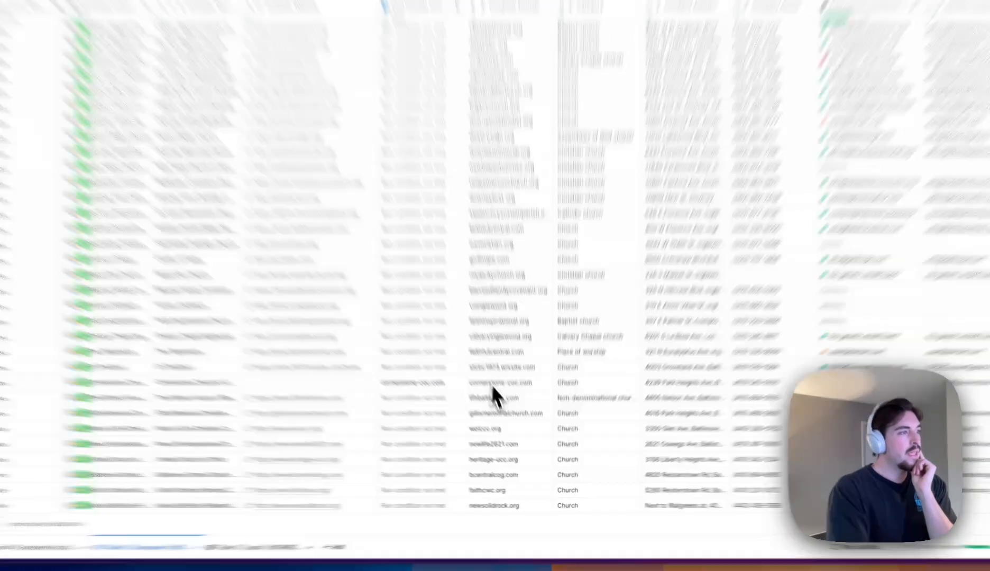
Step: Examine the reasoning behind the empty Verified Leadership results in rows 17 and 23 of the Companies table
left_click(511, 401)
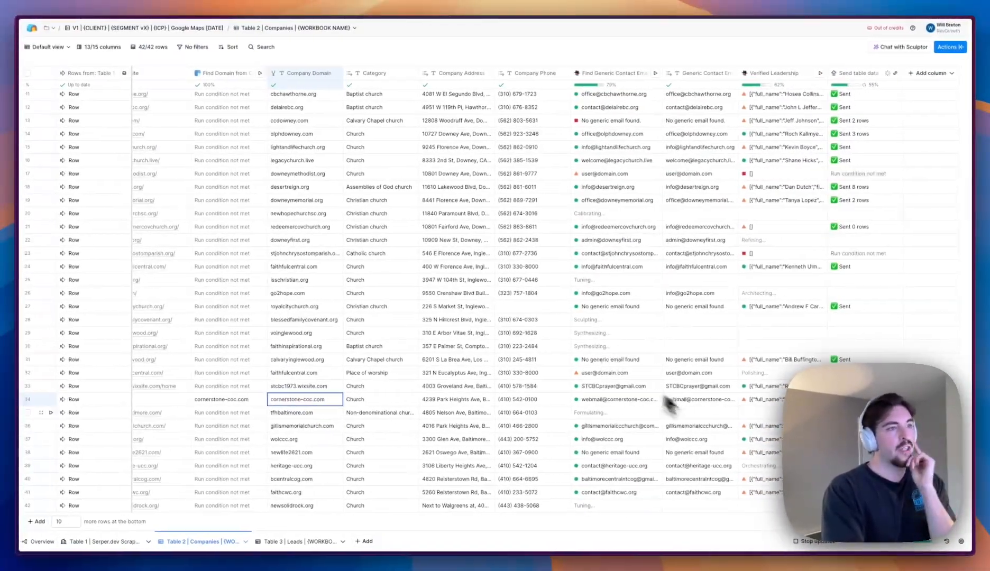
scroll(773, 233, "up", 2)
left_click(775, 228)
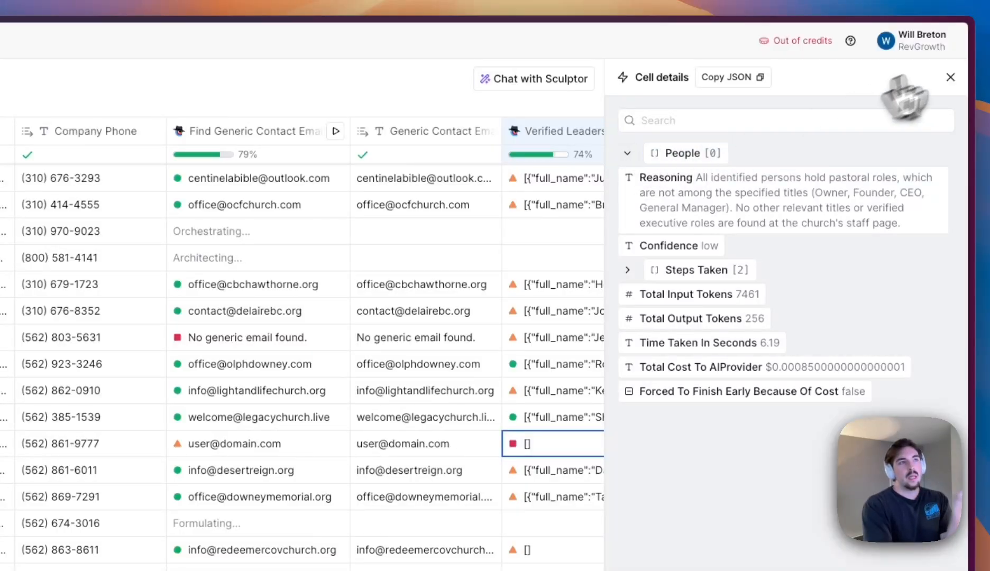
left_click(950, 77)
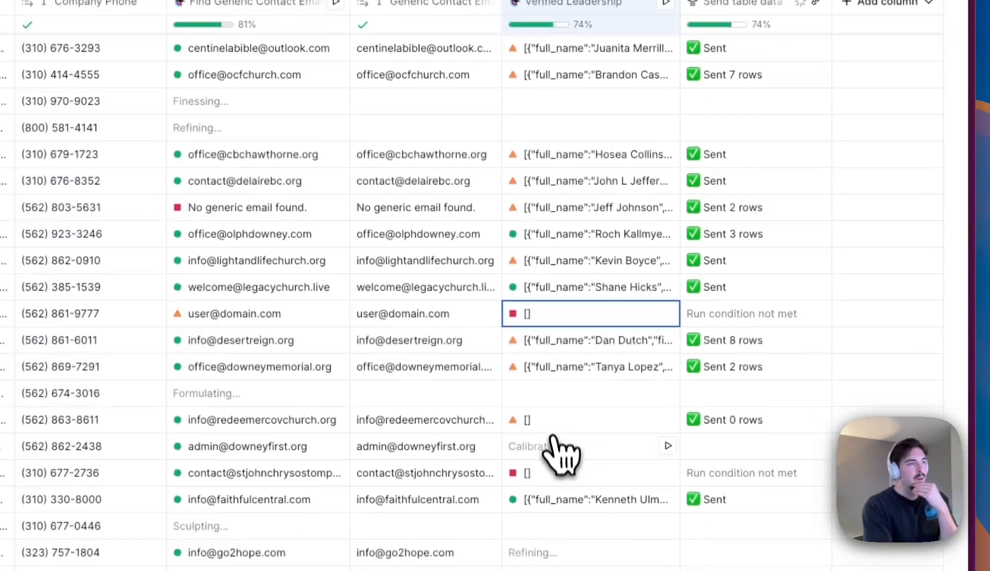
left_click(561, 468)
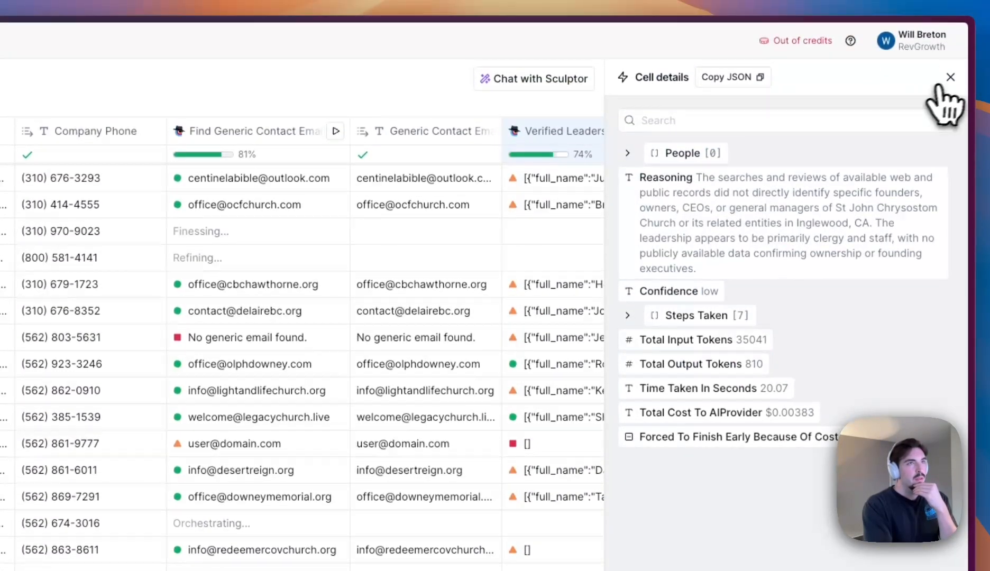
left_click(947, 79)
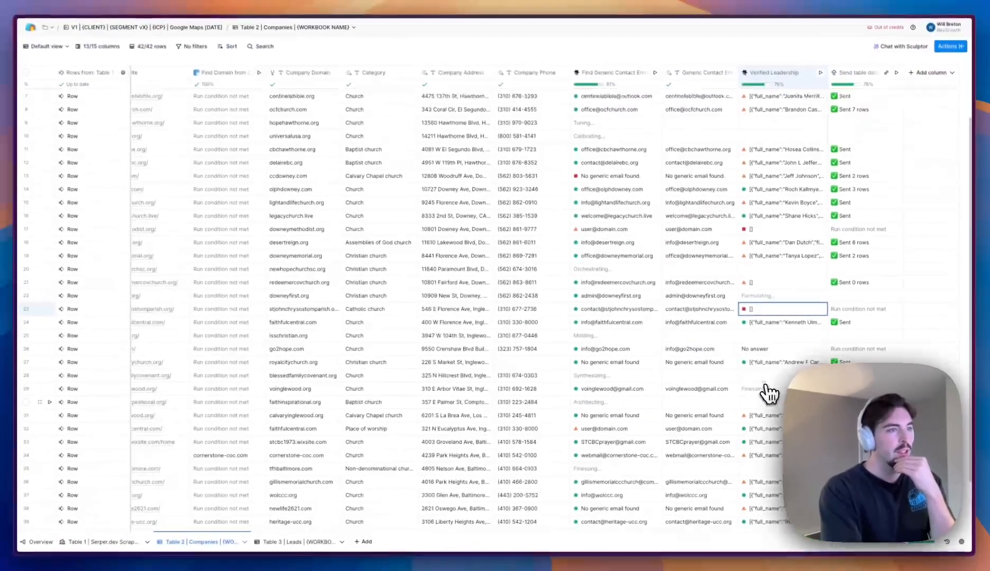
scroll(773, 381, "up", 1)
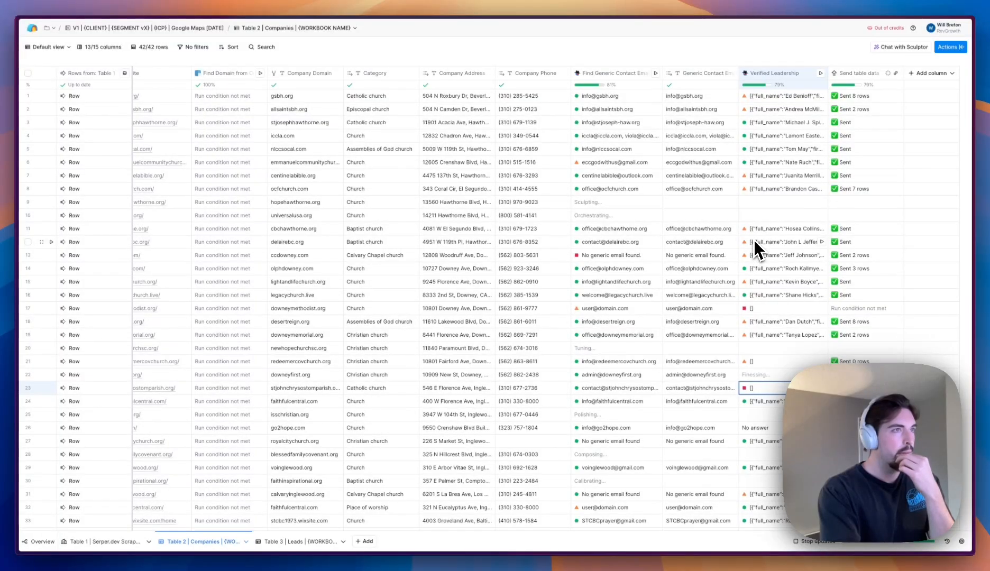
scroll(753, 240, "down", 5)
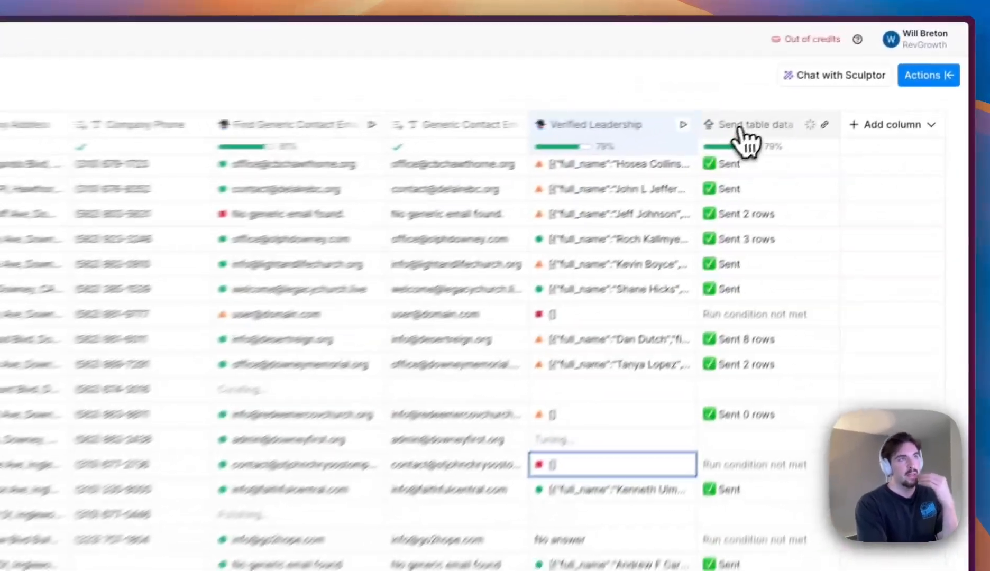
Step: Review the Send table data column's destination, list method and additional columns, and close its settings
left_click(857, 73)
left_click(734, 195)
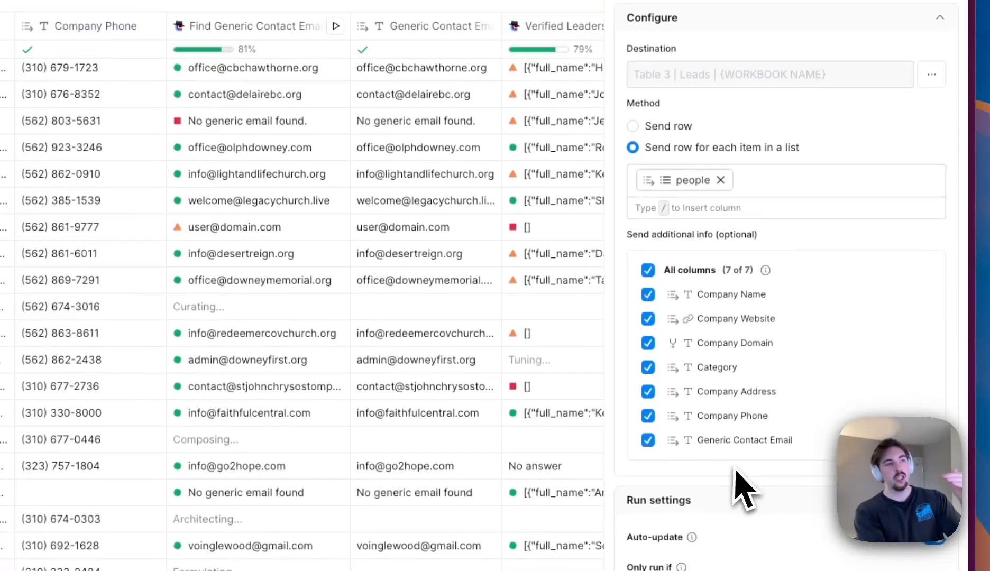
scroll(410, 317, "right", 6)
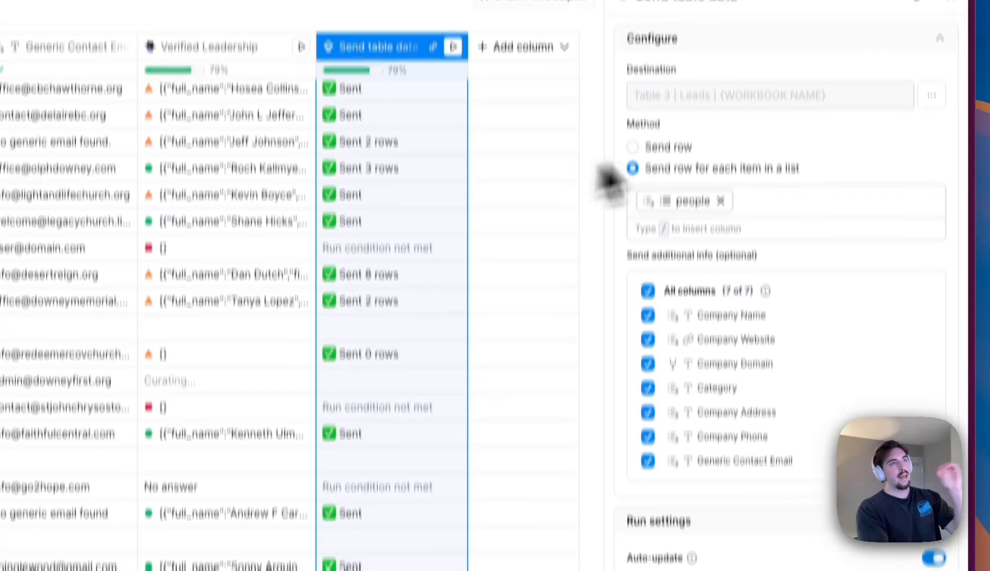
left_click(950, 77)
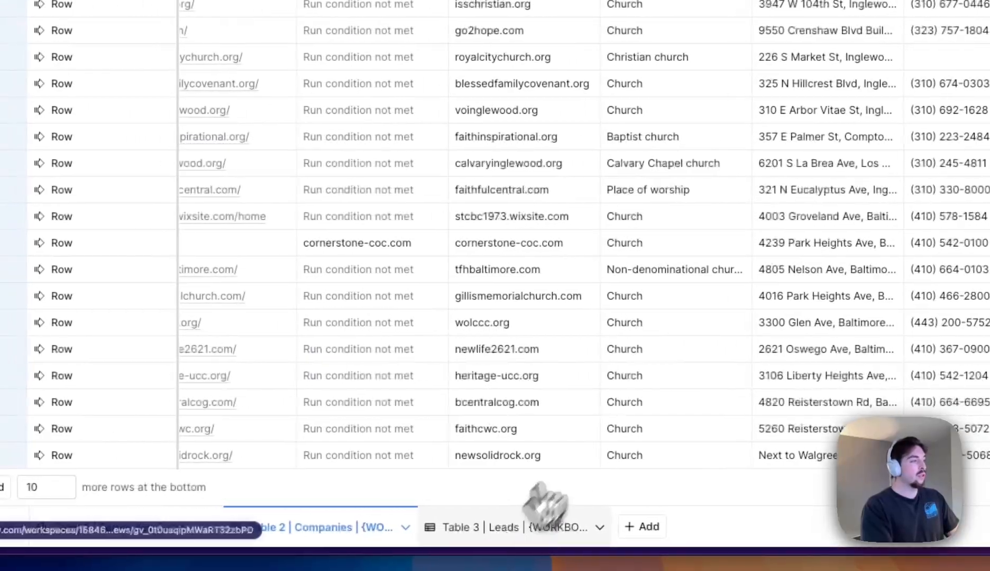
Step: Check the lead rows in Table 3 | Leads, return to Table 2 | Companies and recheck the Send table data destination
key("ctrl+Tab")
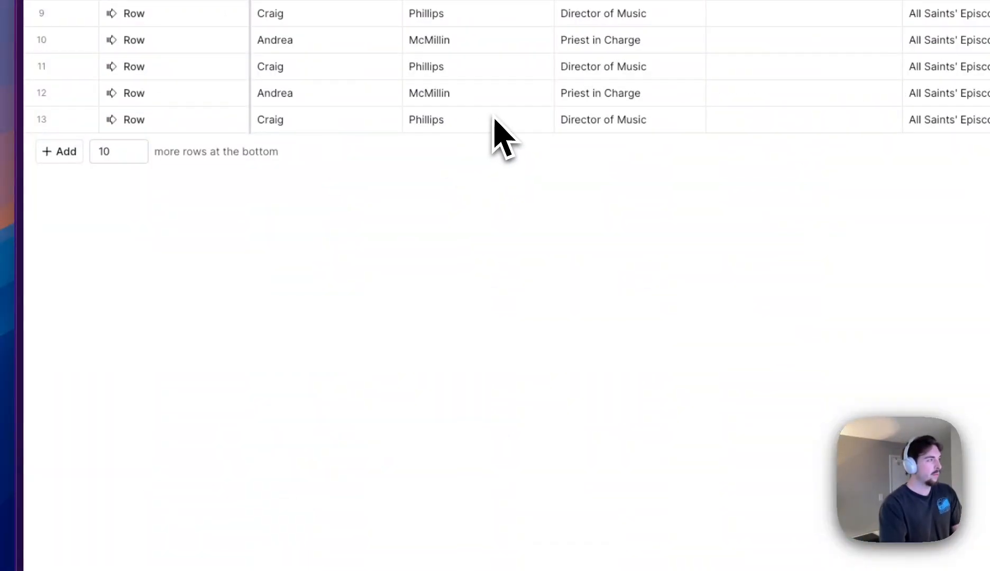
left_click(318, 565)
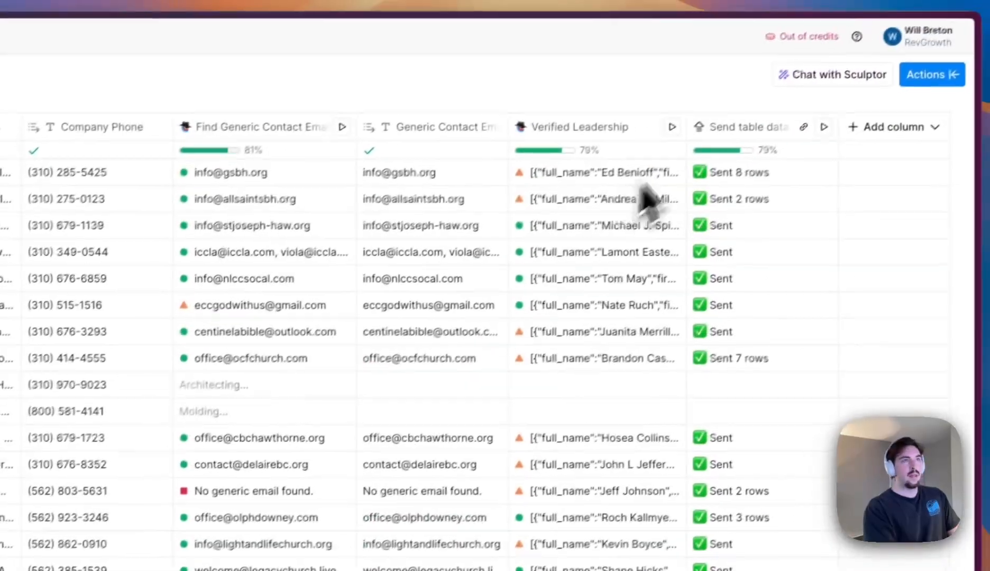
left_click(720, 138)
left_click(714, 193)
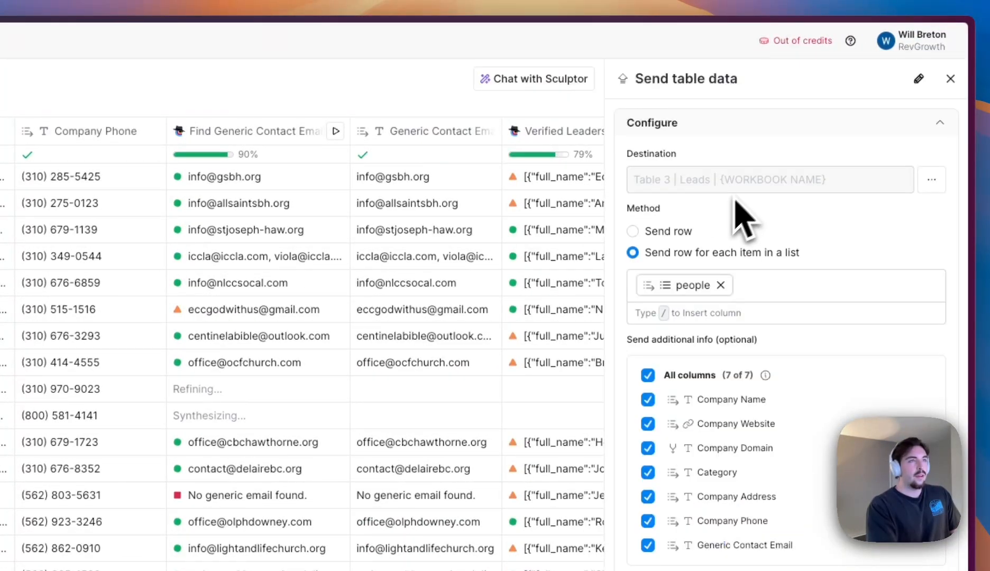
left_click(951, 78)
Step: Try adding another Send table data enrichment found by searching "send data", and view the tables available as its destination
left_click(889, 131)
left_click(872, 166)
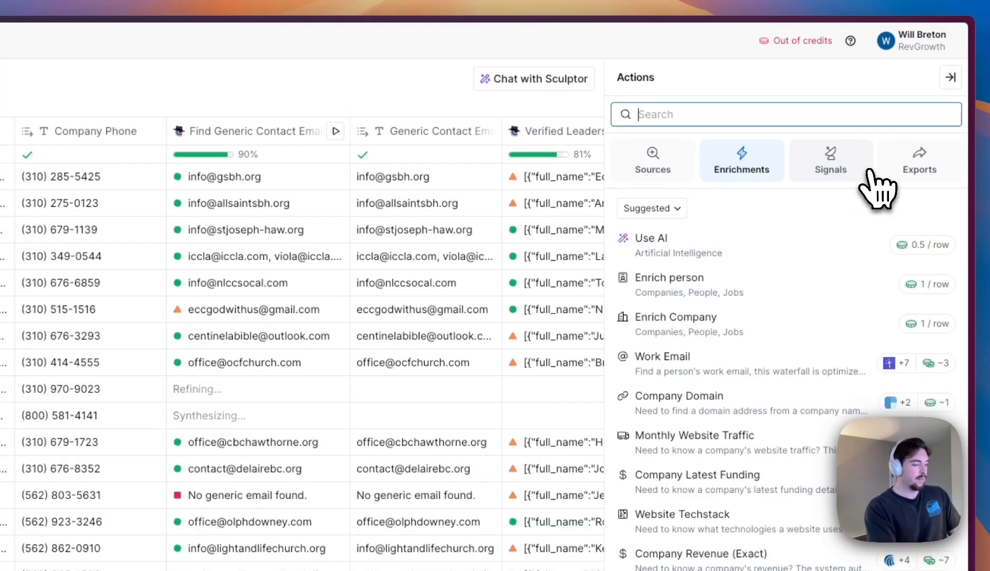
type("sne")
key("BackSpace")
type("end data")
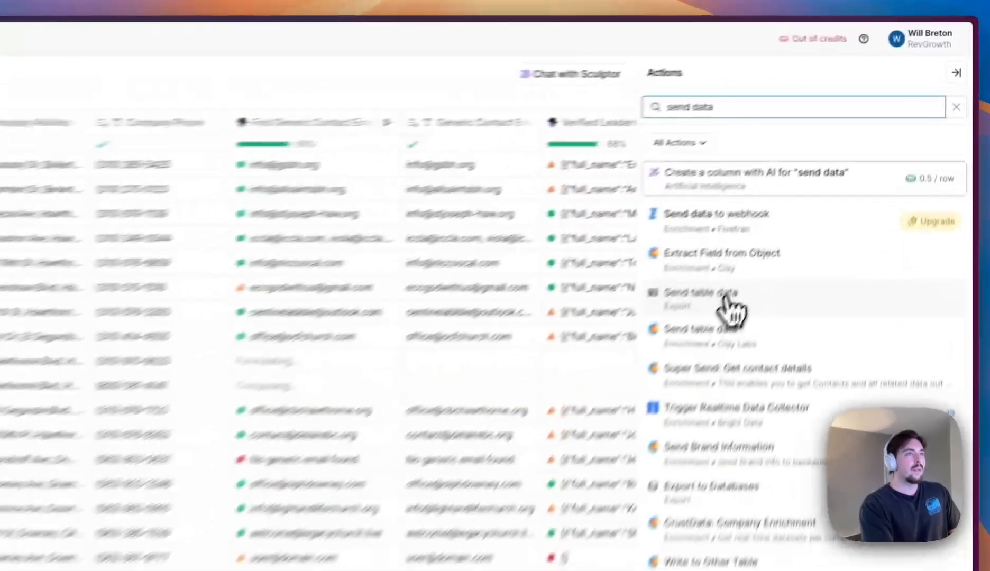
left_click(834, 184)
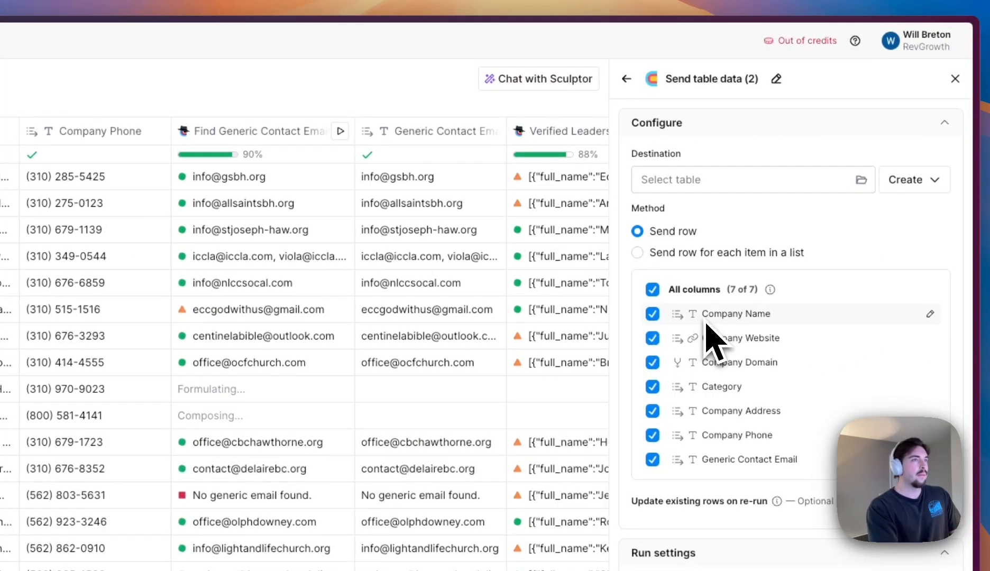
left_click(732, 179)
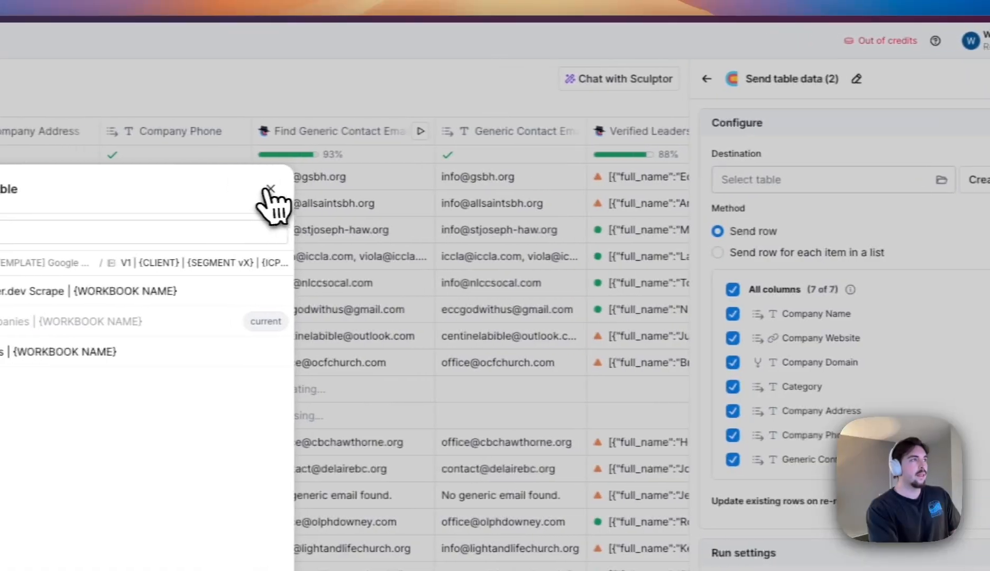
left_click(190, 187)
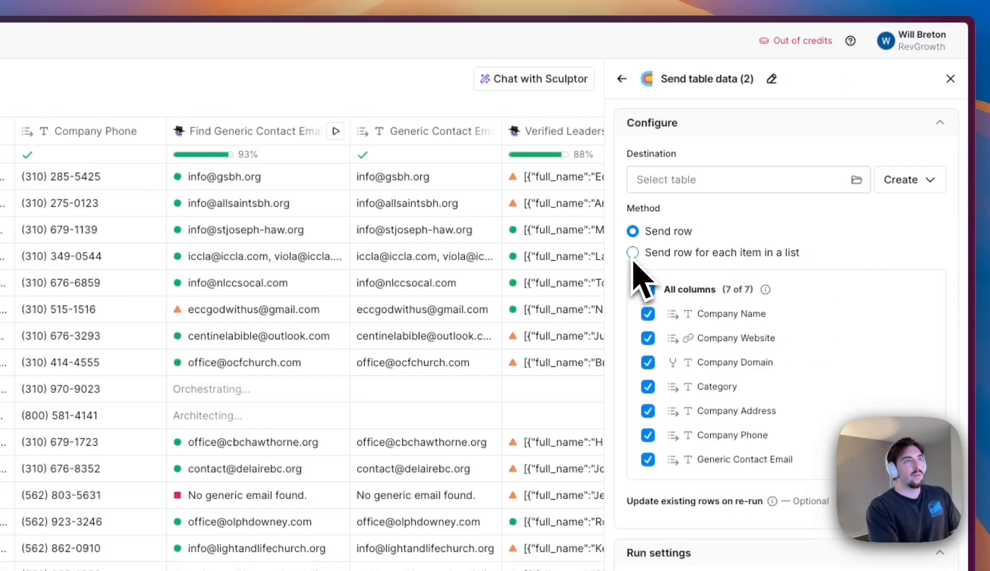
Step: Examine the individual people and job titles listed in the first row's Verified Leadership cell details
scroll(529, 267, "right", 4)
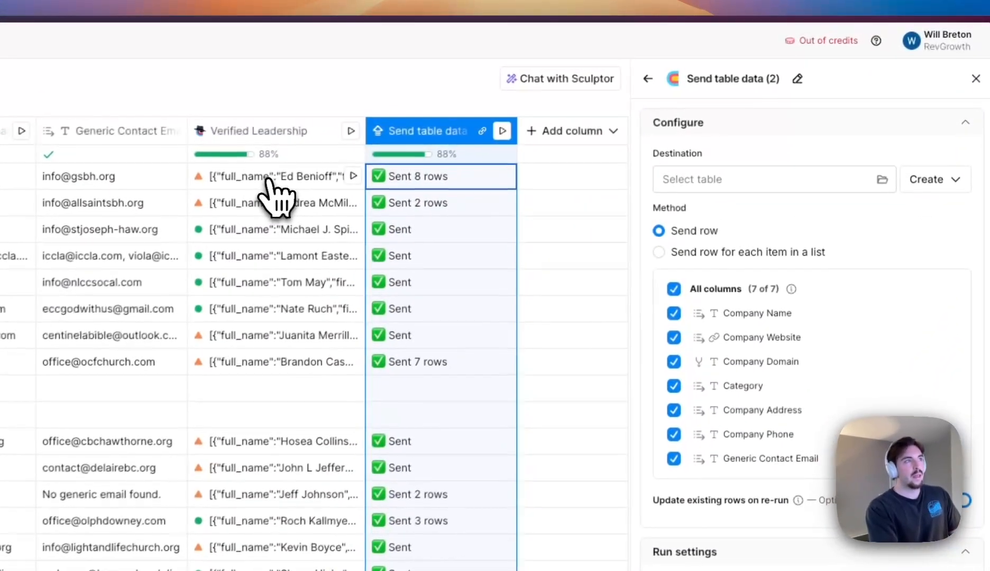
left_click(608, 98)
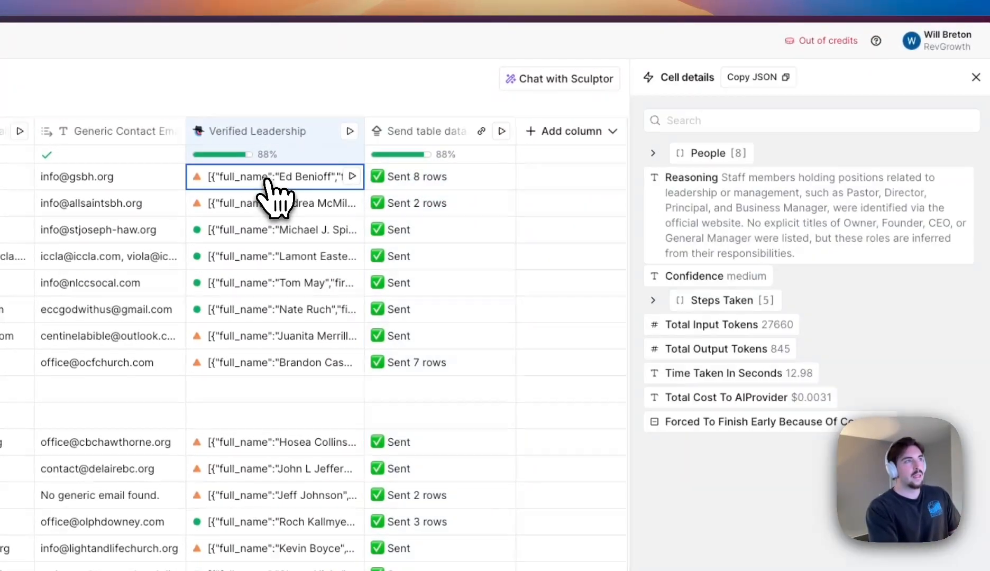
left_click(654, 153)
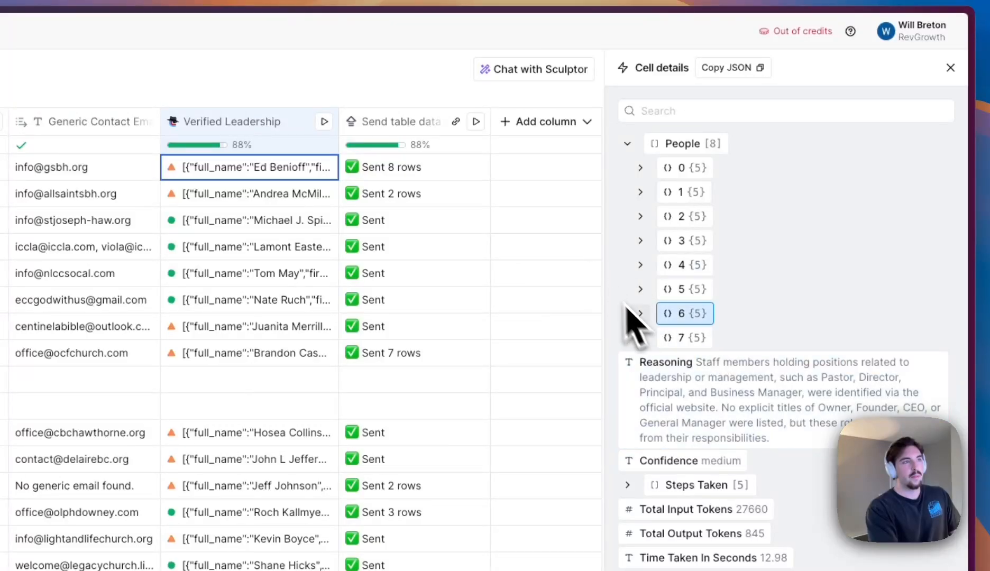
left_click(642, 169)
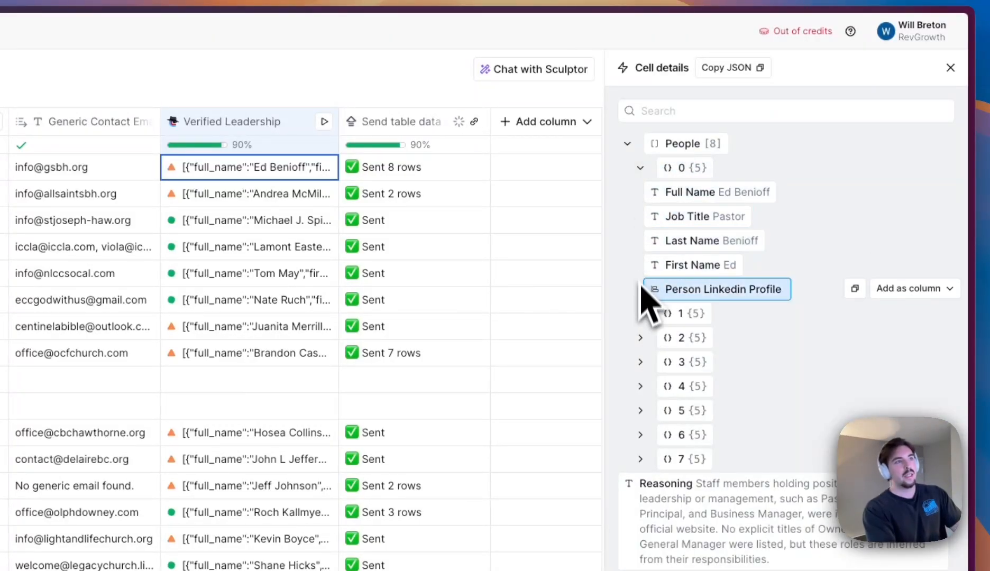
left_click(641, 313)
left_click(641, 460)
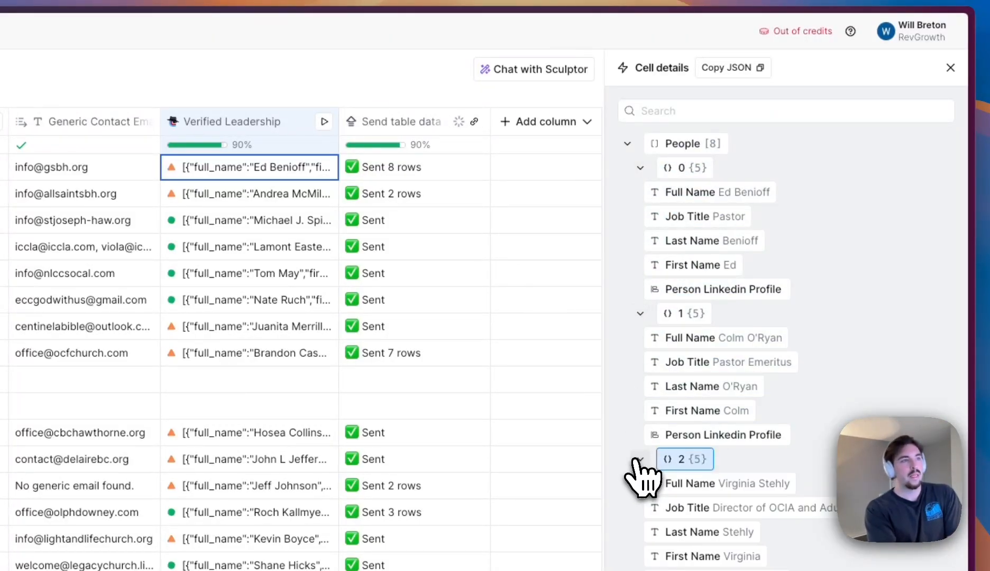
left_click(642, 285)
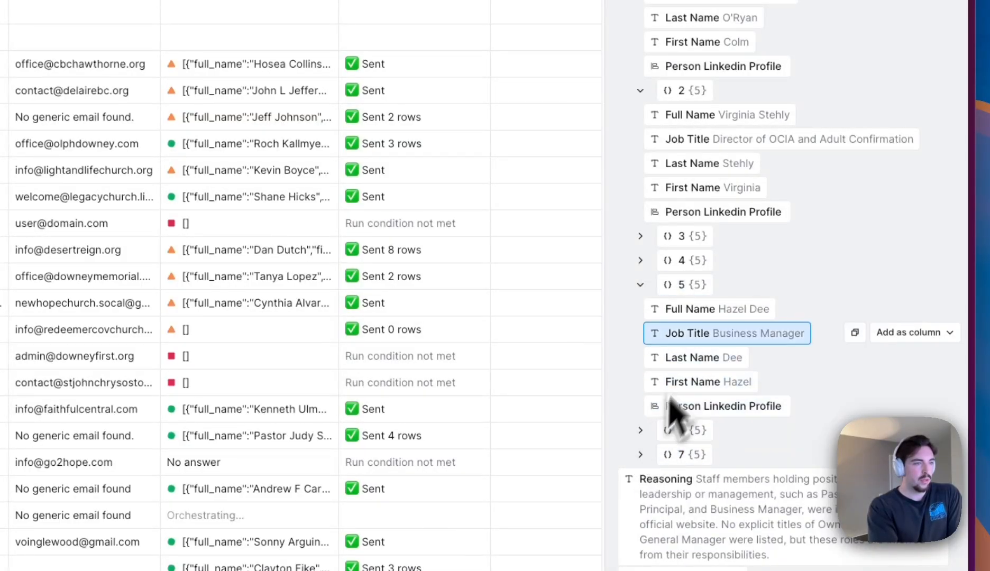
scroll(671, 413, "down", 2)
left_click(641, 367)
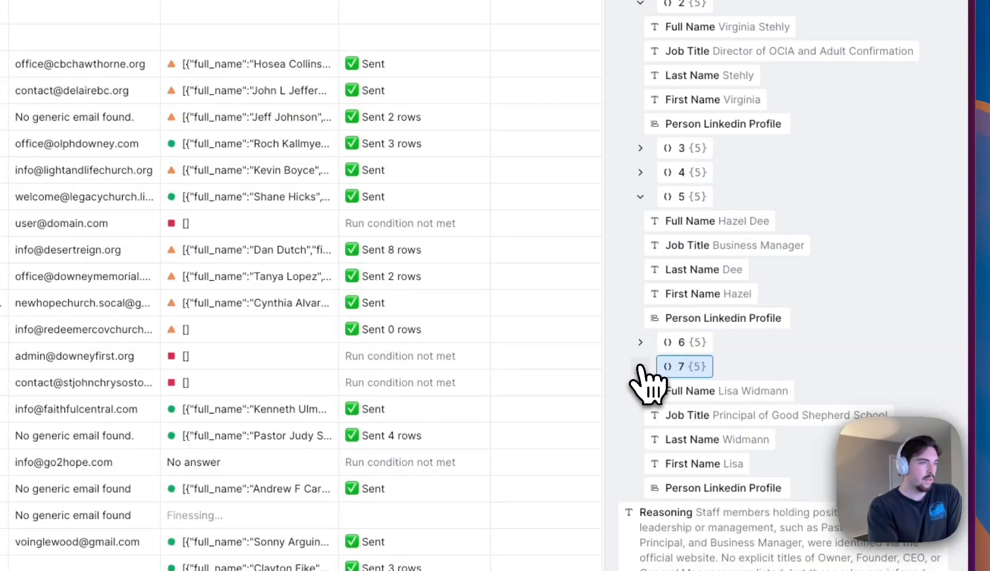
scroll(645, 371, "down", 2)
left_click(640, 261)
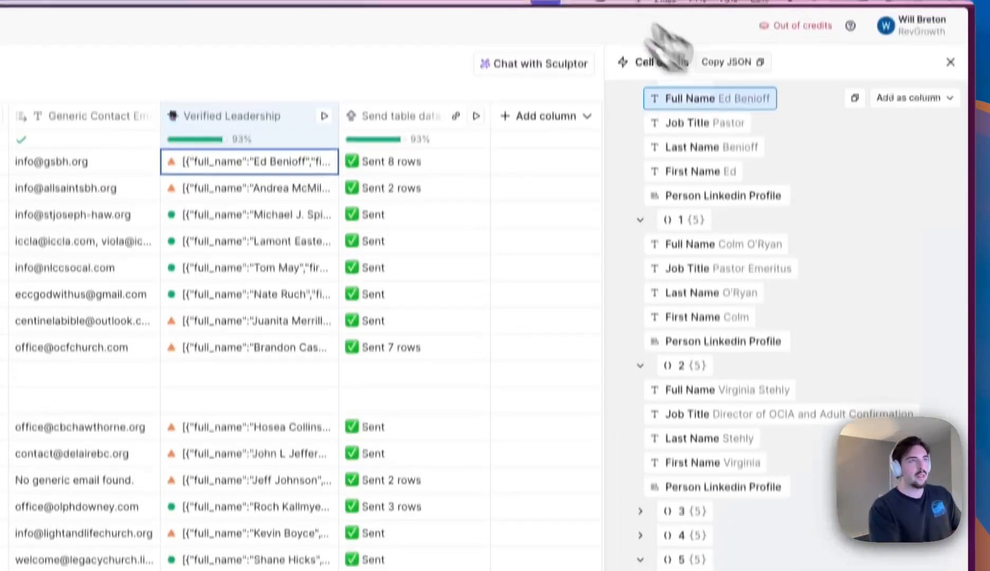
left_click(950, 79)
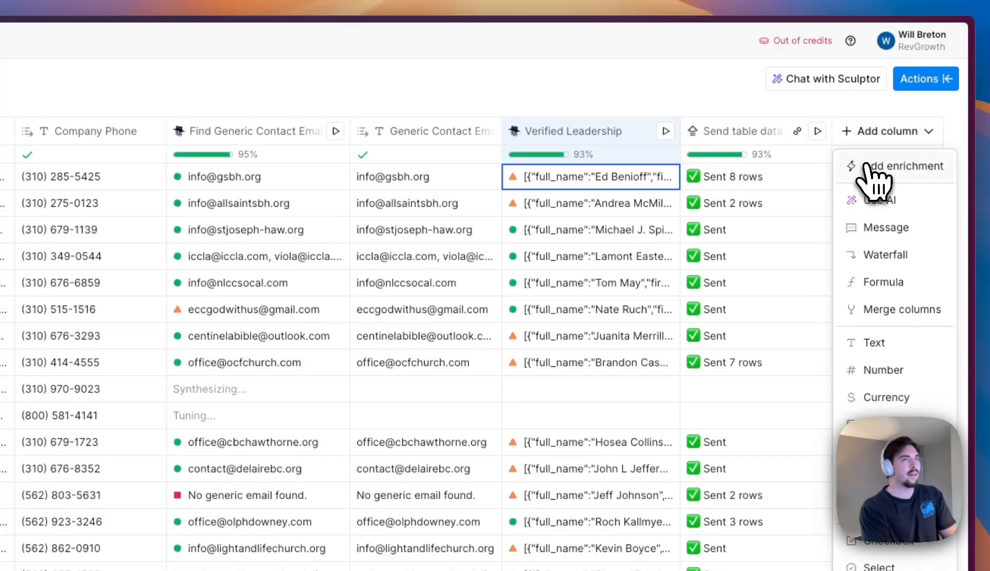
Step: Try a new Send table data enrichment sending a row for each item in Verified Leadership's people list, and discard it without saving
left_click(863, 165)
type("send table")
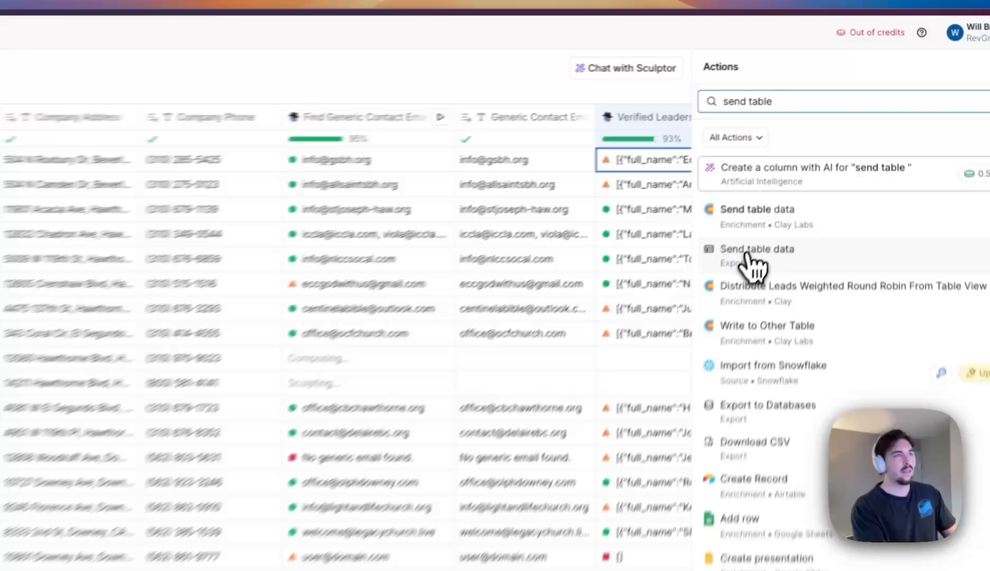
left_click(822, 151)
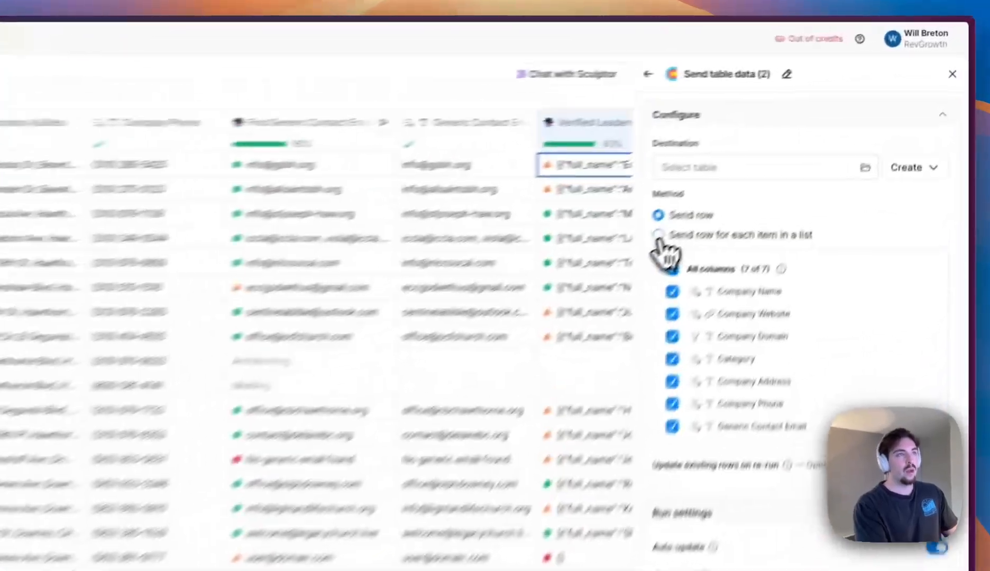
left_click(815, 135)
left_click(703, 286)
type("/")
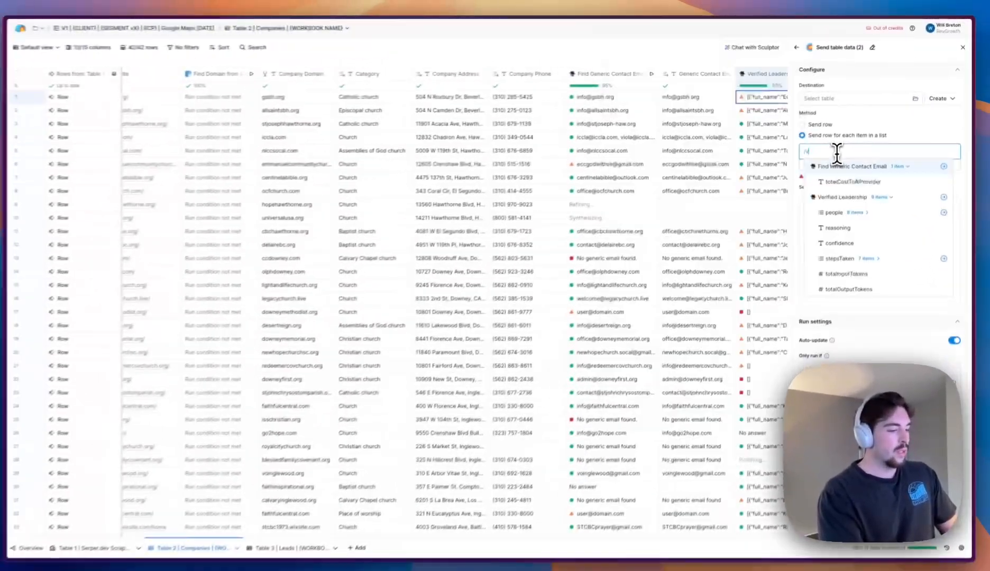
type("verif")
key("BackSpace")
key("BackSpace")
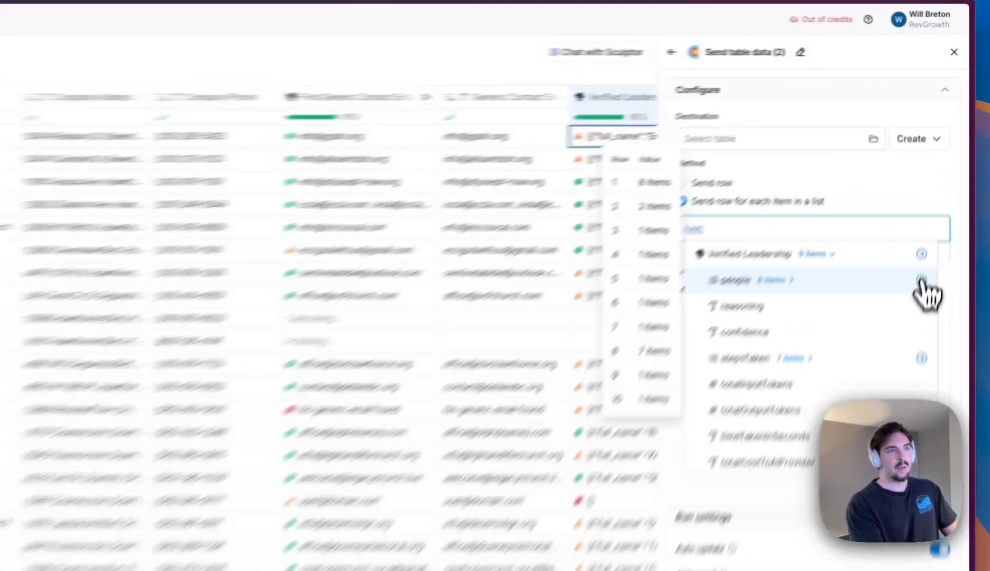
left_click(913, 183)
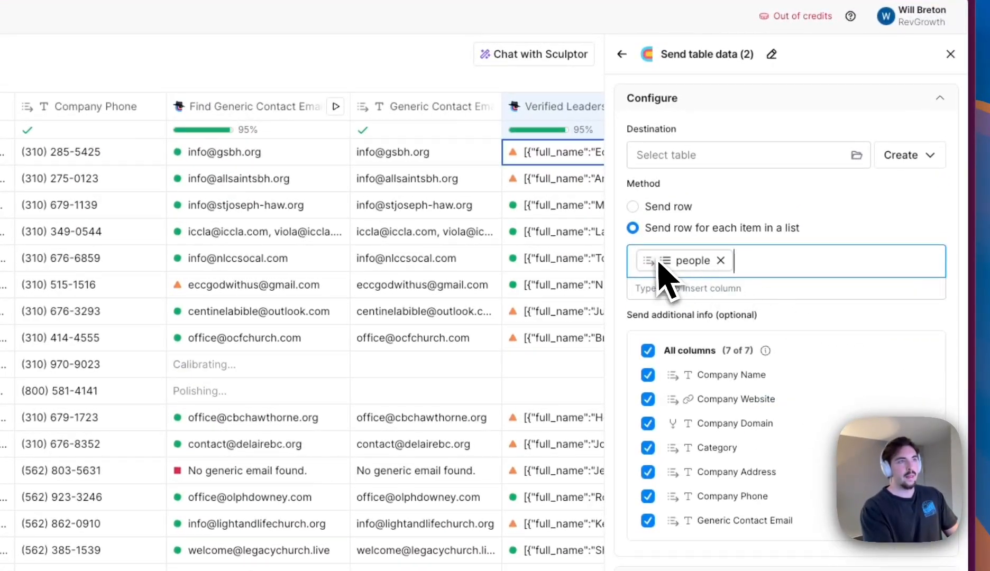
mouse_move(668, 274)
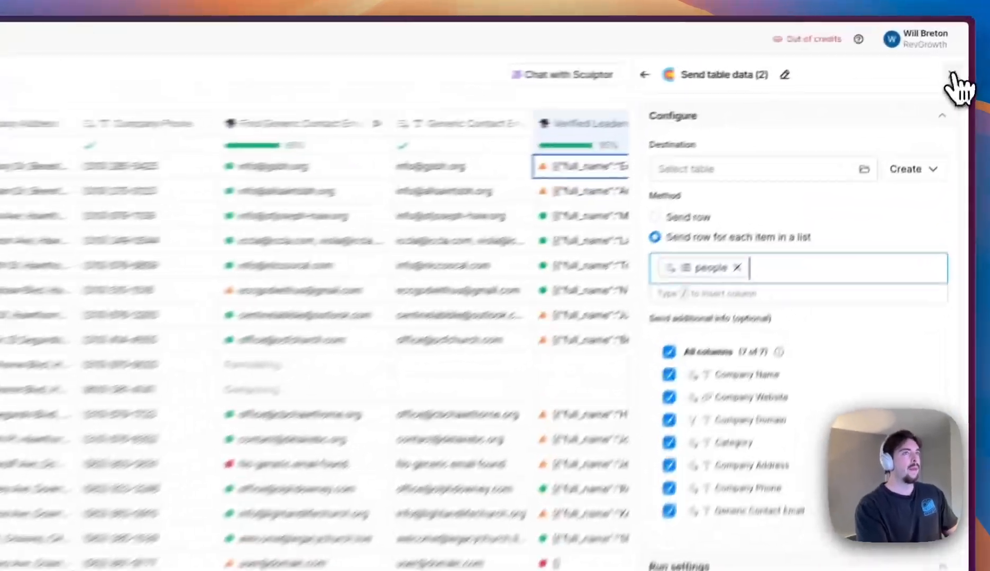
left_click(963, 46)
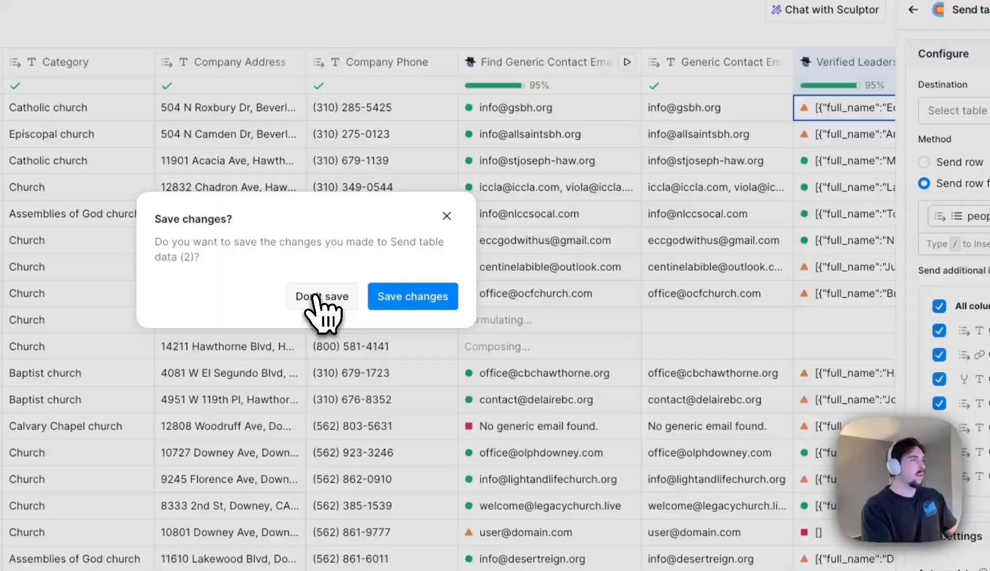
left_click(317, 297)
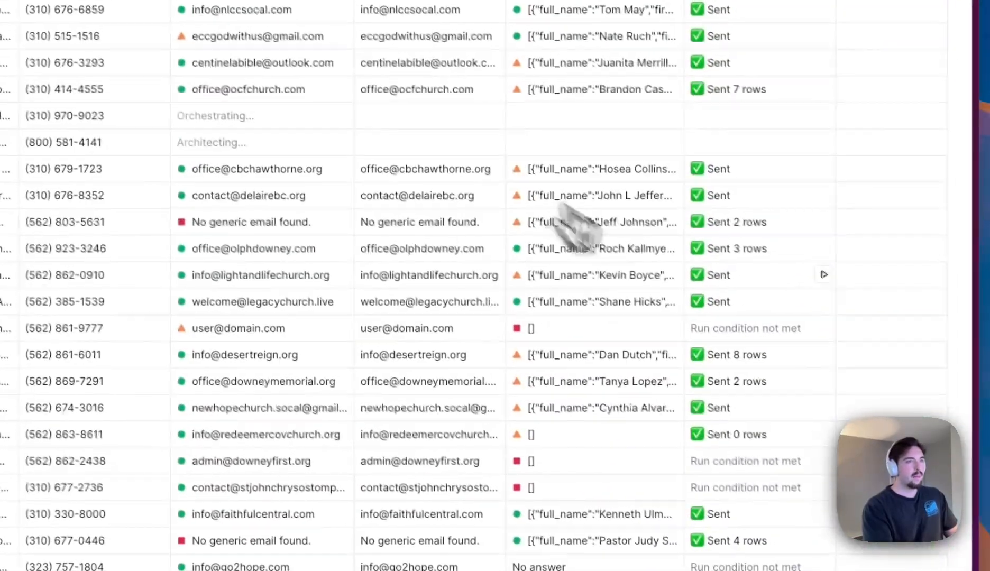
Step: Open Table 3 | Leads and look across its prospect, company and email columns
scroll(854, 410, "down", 4)
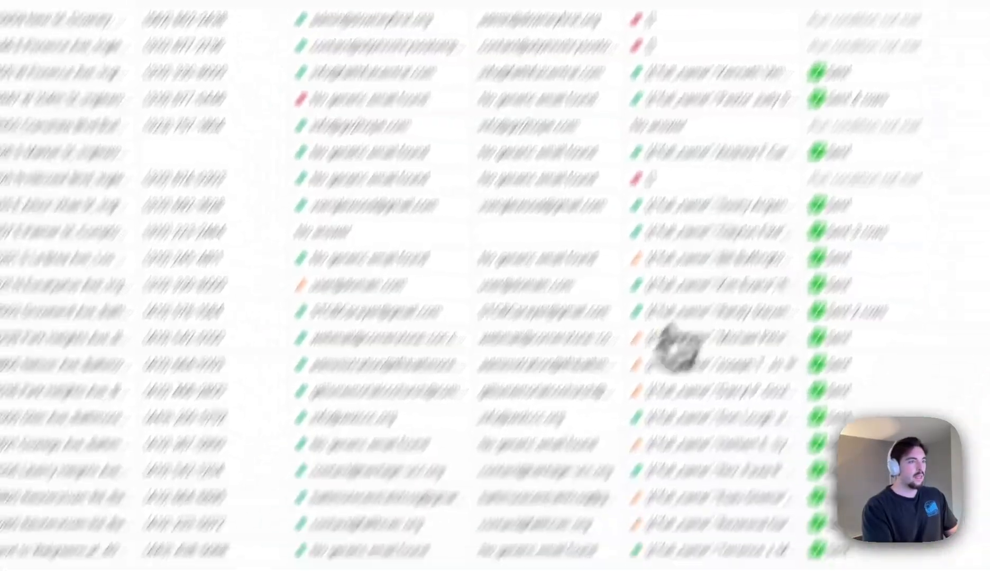
left_click(327, 535)
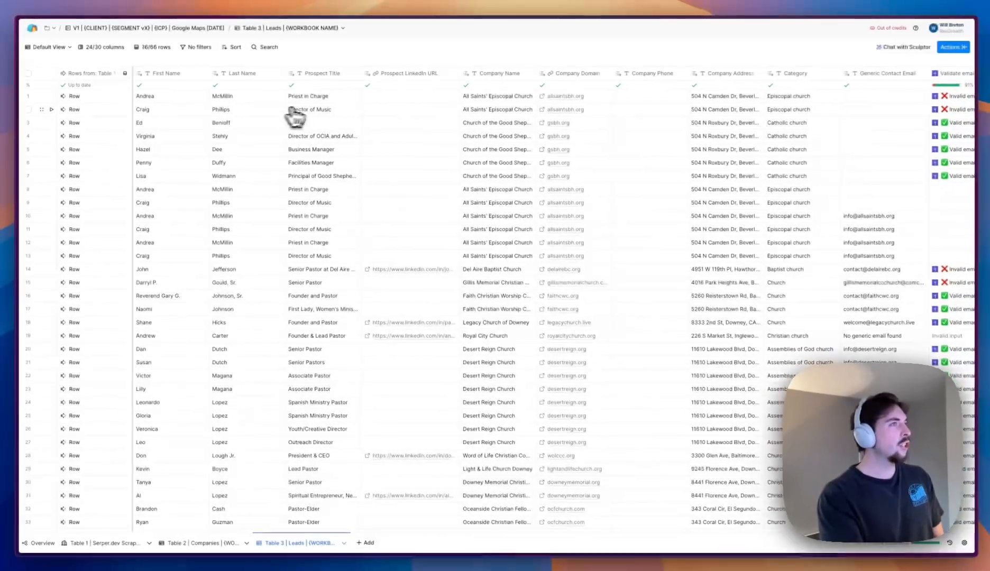
scroll(391, 150, "right", 5)
scroll(397, 222, "down", 4)
scroll(459, 295, "right", 2)
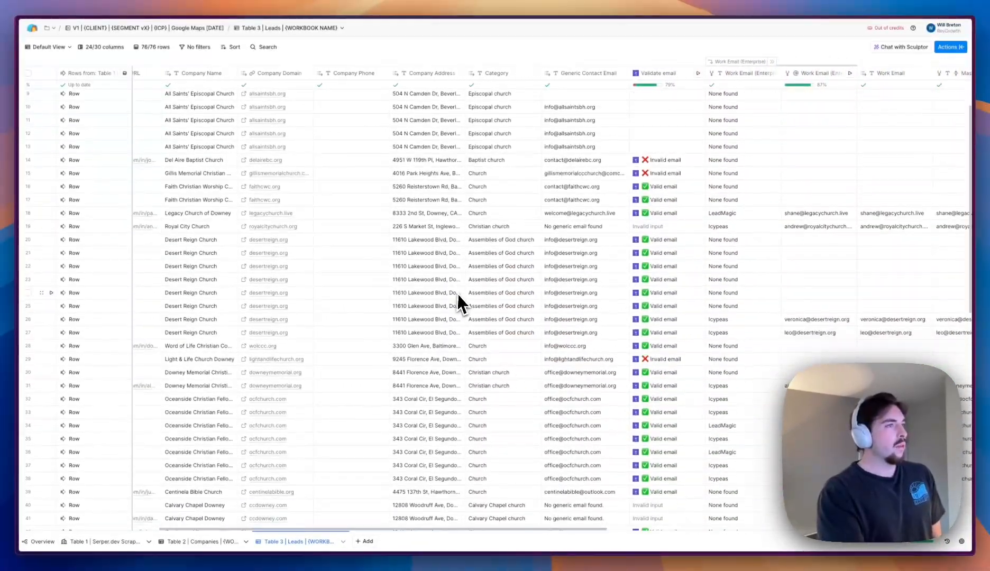
scroll(179, 227, "left", 5)
scroll(339, 233, "right", 4)
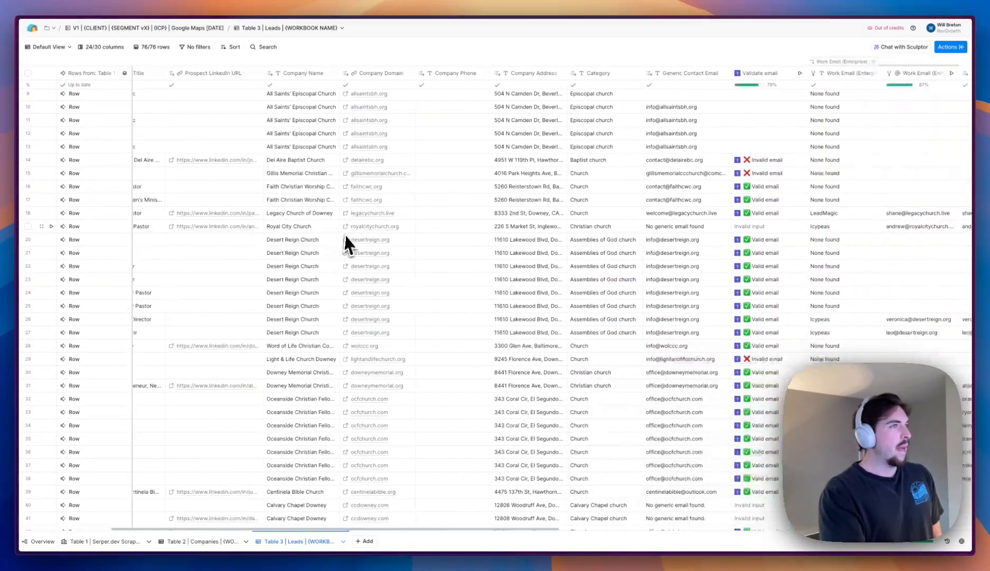
Step: Check the Company Phone cells across the lead rows, starting from the Royal City Church row
left_click_drag(440, 228, 440, 398)
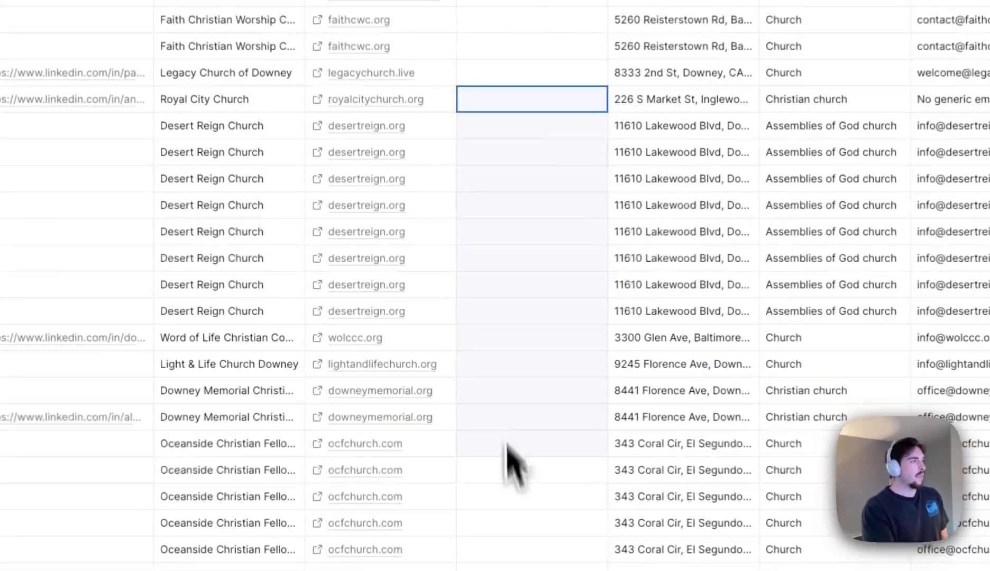
scroll(502, 424, "down", 15)
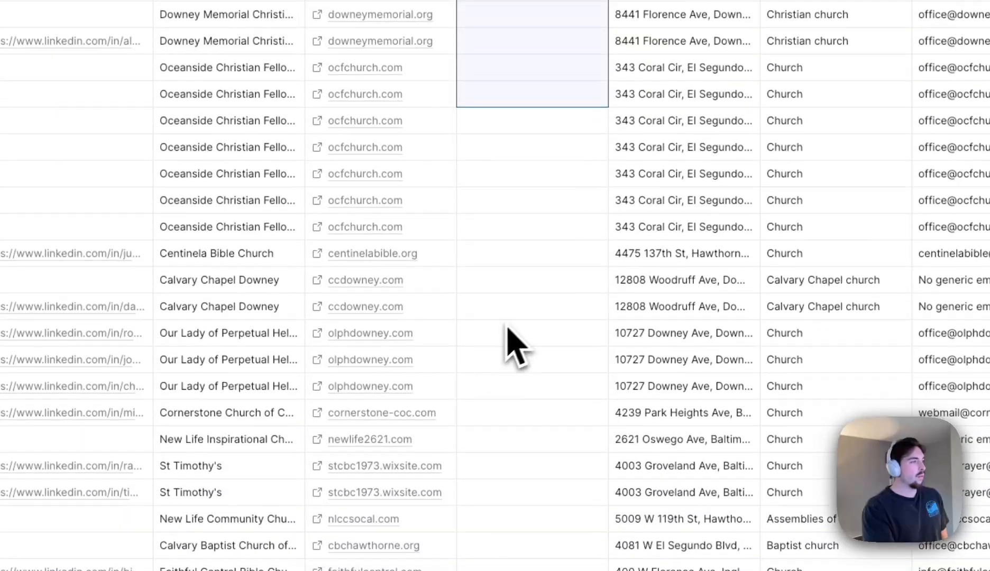
scroll(526, 331, "up", 7)
scroll(517, 323, "up", 4)
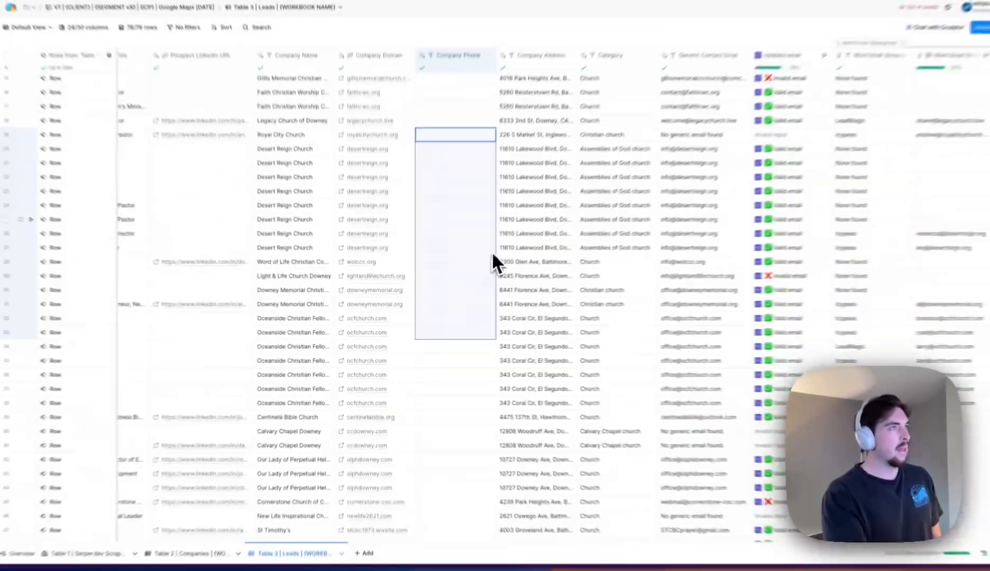
Step: Inspect the Generic Contact Email values, highlighting the Desert Reign Church rows, and compare them with the Validate email and work email columns
scroll(460, 178, "right", 3)
scroll(387, 178, "right", 3)
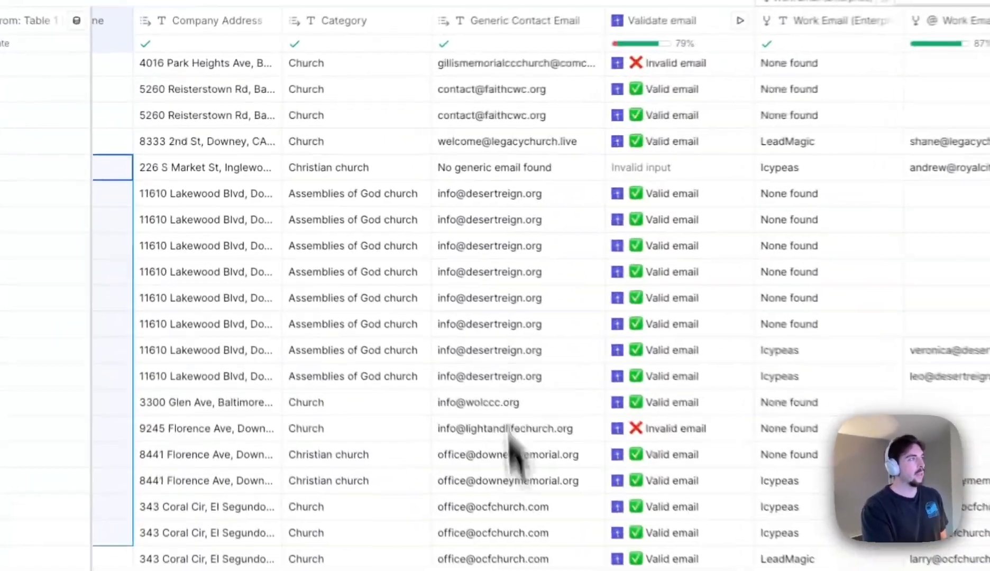
left_click_drag(505, 194, 517, 450)
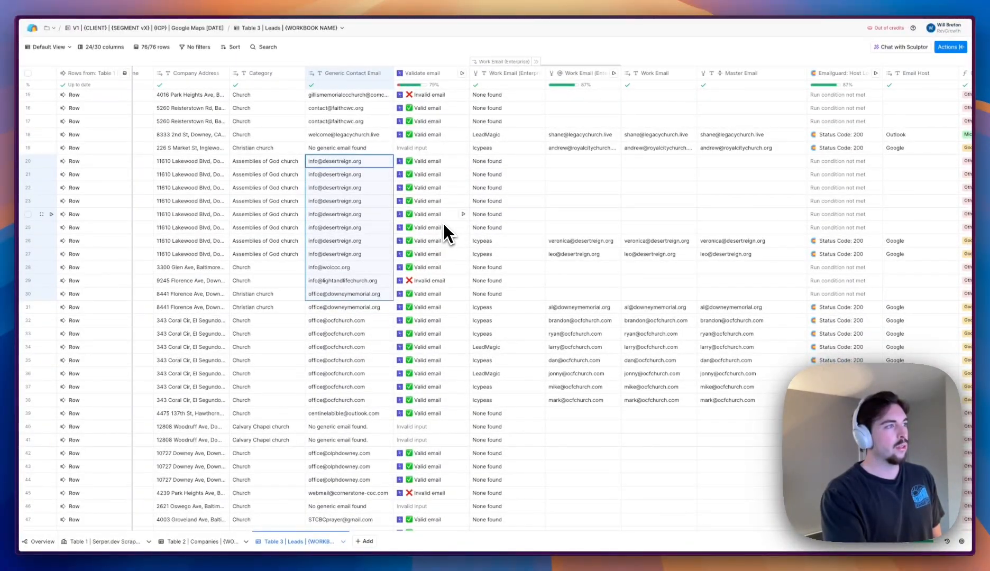
scroll(443, 226, "right", 5)
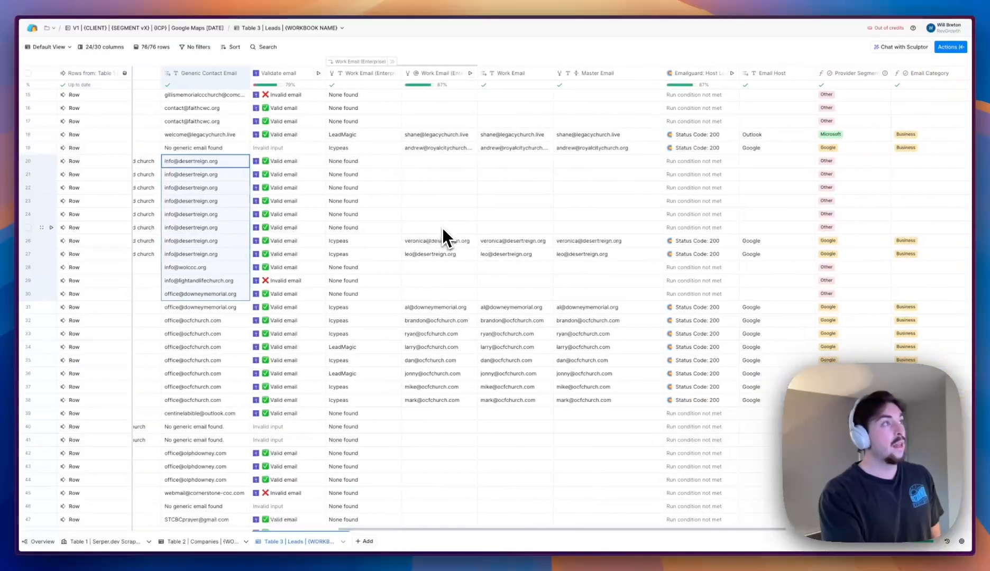
scroll(344, 180, "left", 4)
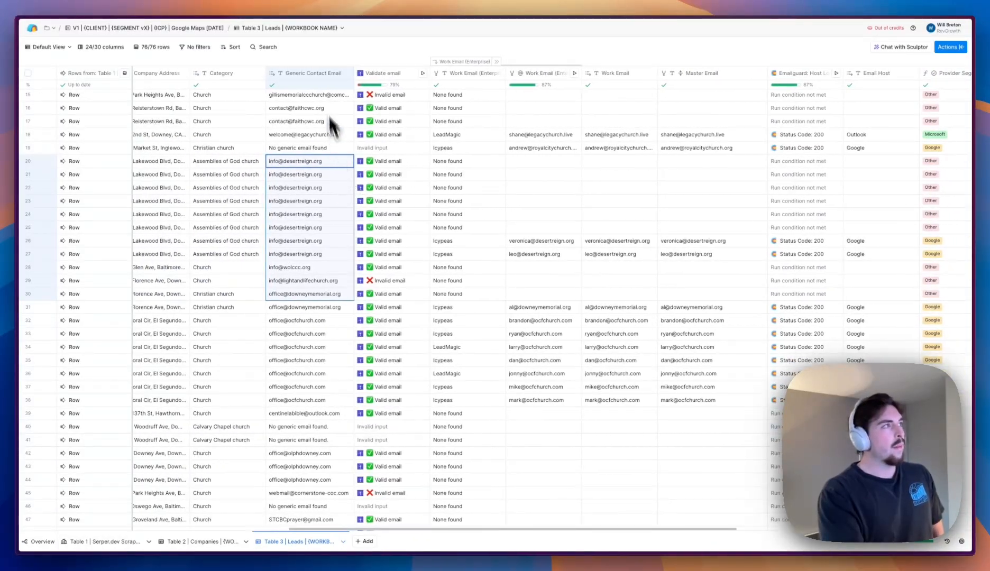
scroll(452, 177, "right", 2)
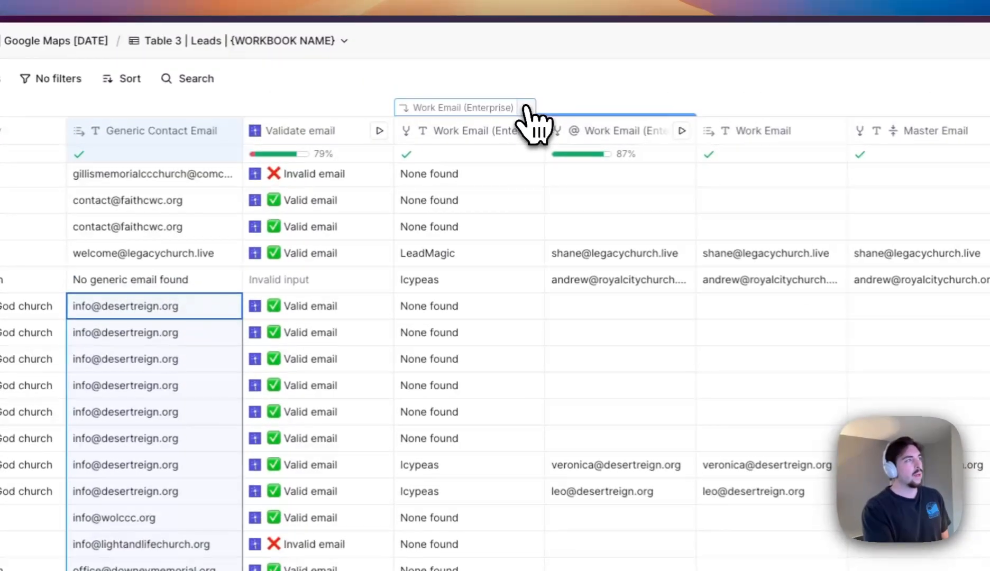
Step: Expand the Work Email (Enterprise) column group and trace the Legacy Church of Downey lead through its find and validate columns
left_click(434, 61)
scroll(666, 274, "left", 4)
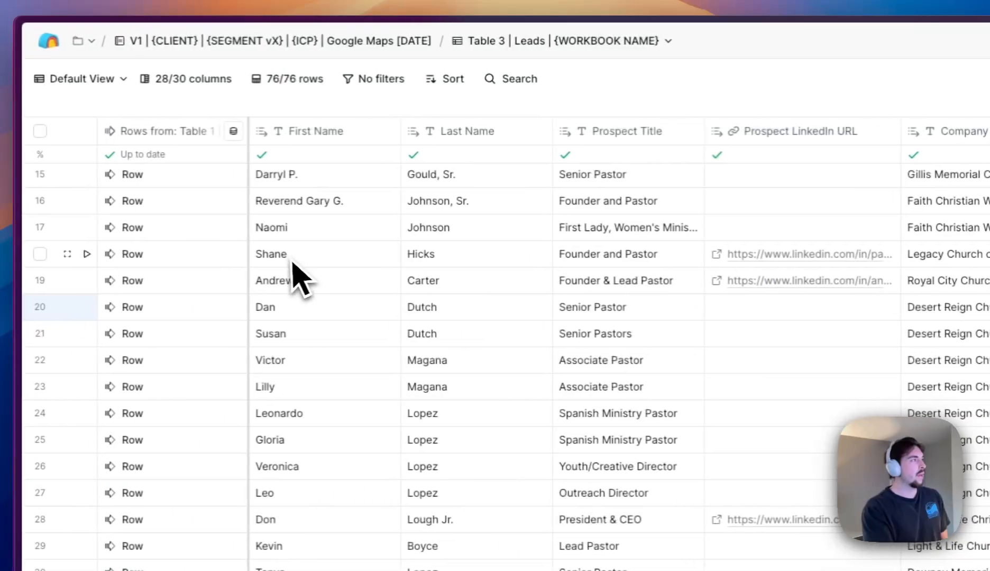
left_click(110, 258)
scroll(384, 249, "right", 15)
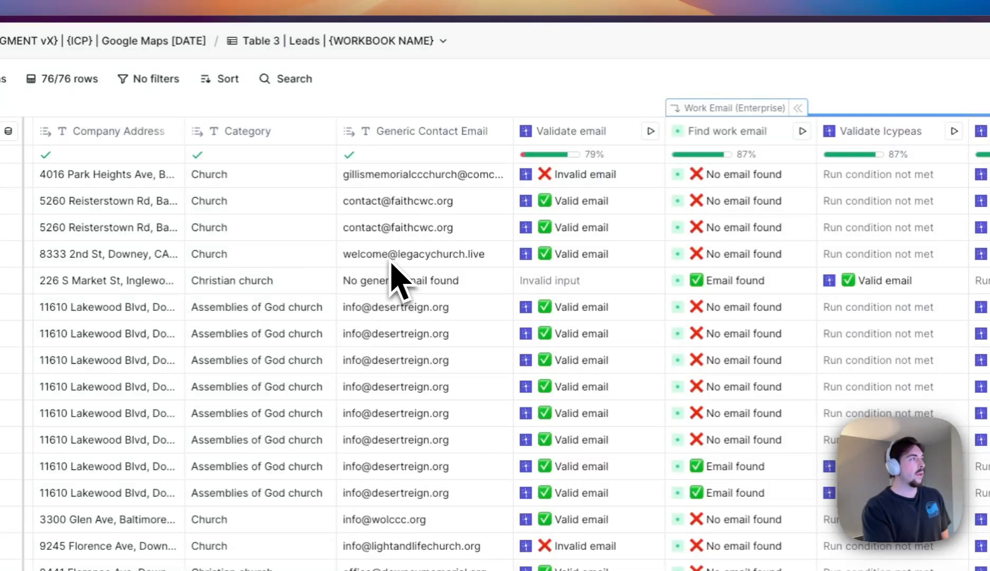
scroll(392, 281, "left", 15)
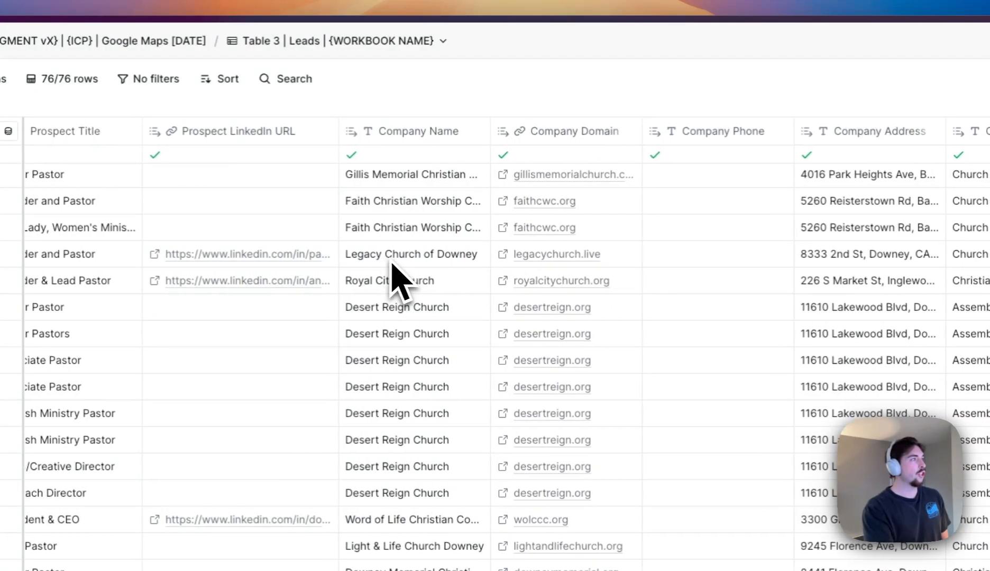
scroll(394, 283, "right", 15)
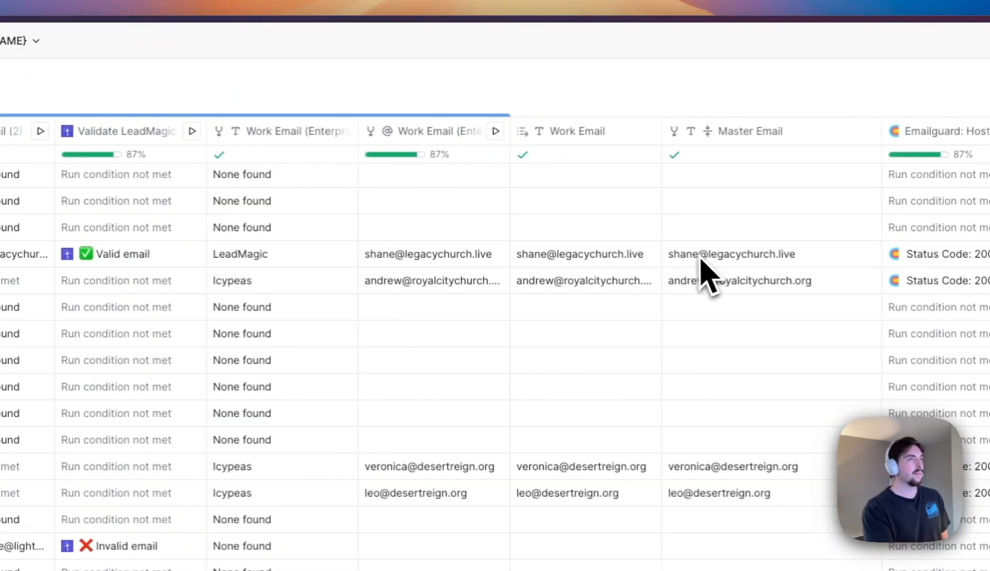
Step: Examine the same lead's Master Email and Emailguard host lookup, and highlight the Email Host values beside the Provider Segment and Email Category columns
left_click(815, 256)
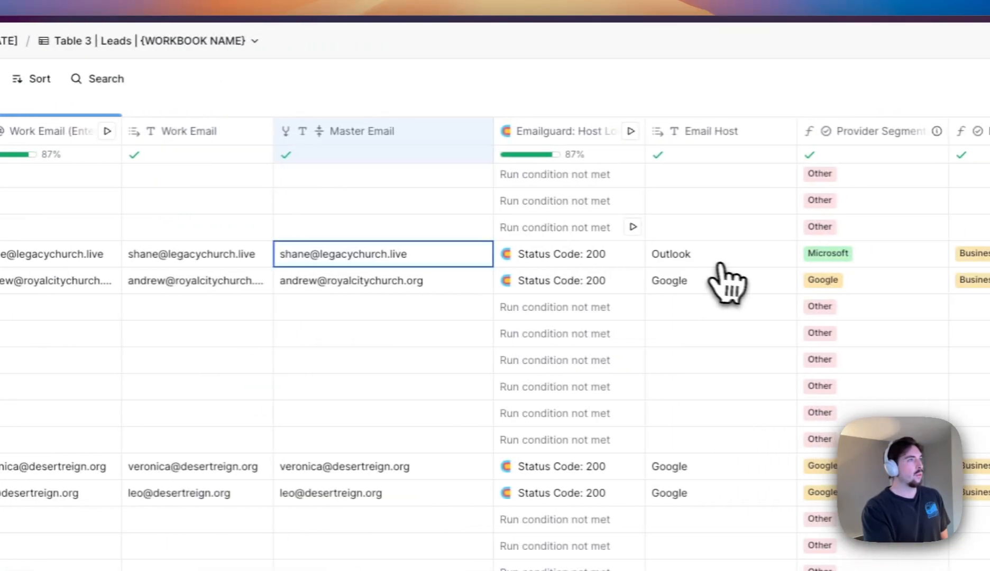
scroll(729, 281, "right", 8)
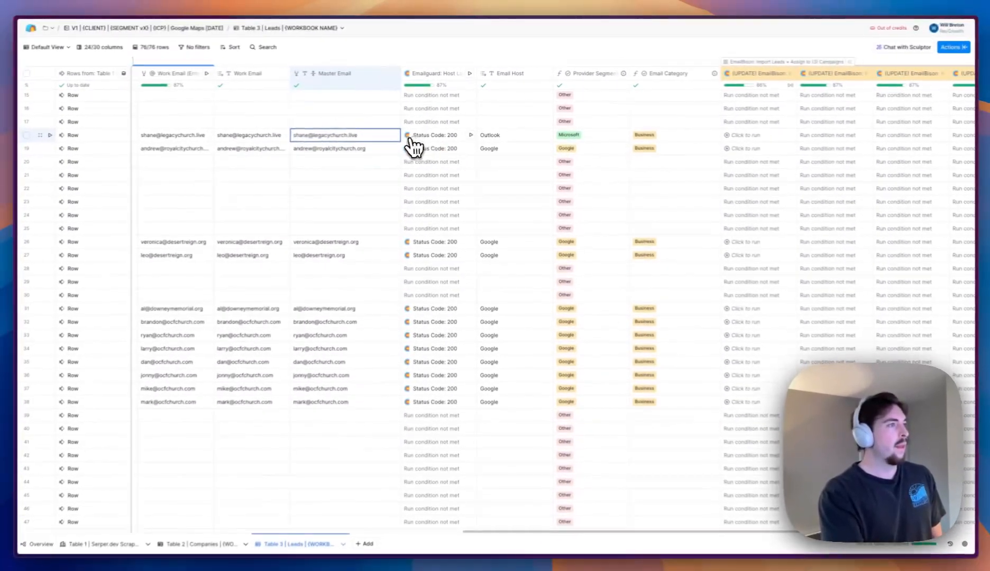
scroll(354, 146, "left", 4)
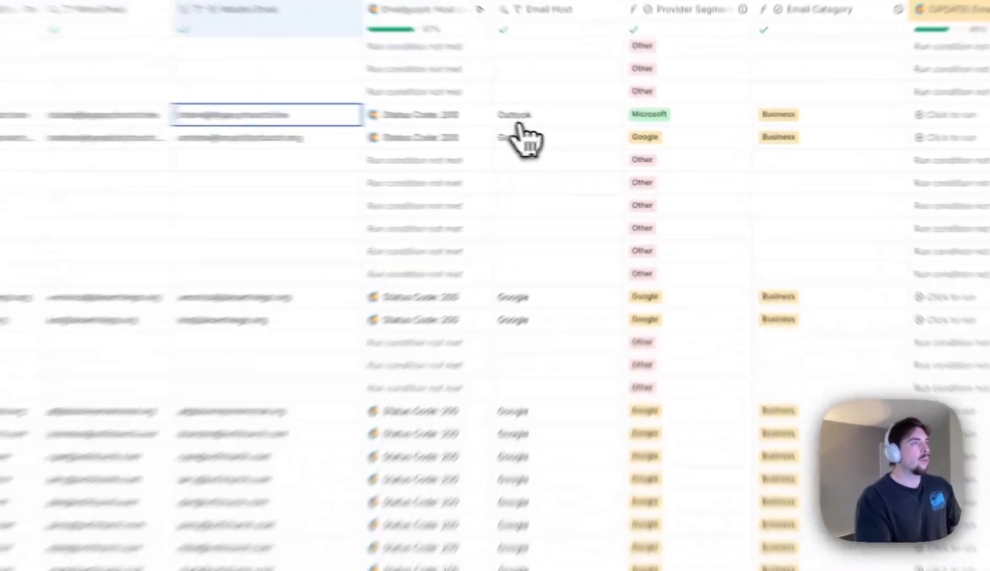
left_click_drag(595, 134, 605, 409)
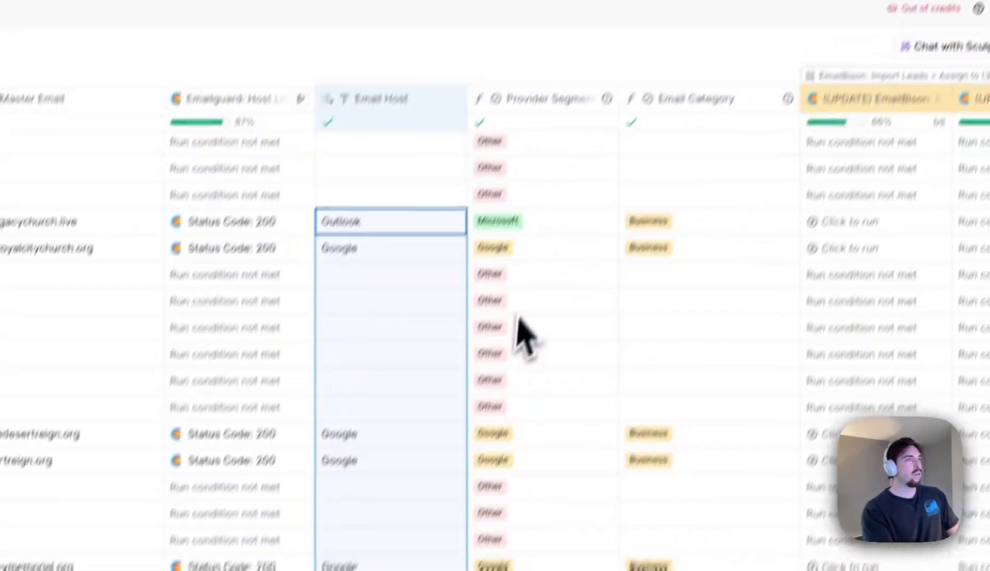
scroll(455, 257, "right", 2)
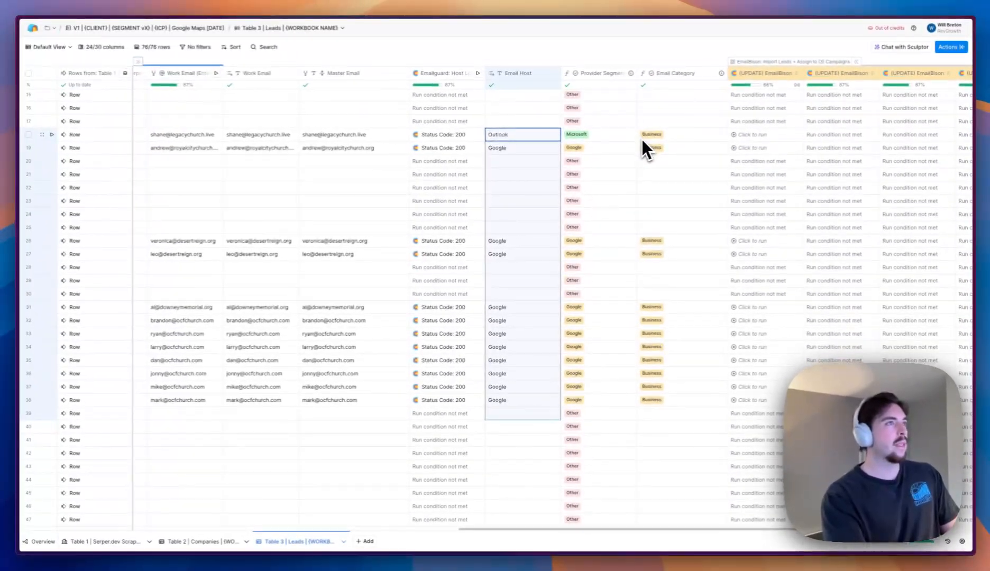
scroll(417, 259, "right", 2)
scroll(603, 135, "left", 4)
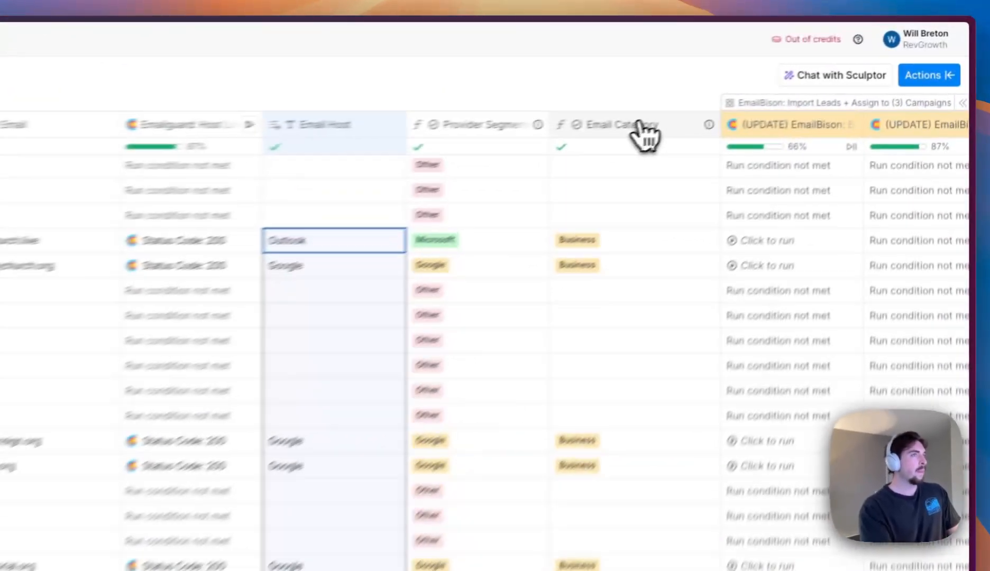
Step: Open the Email Category column's settings, review its select options and formula against the lead rows, and close them without changes
left_click(617, 127)
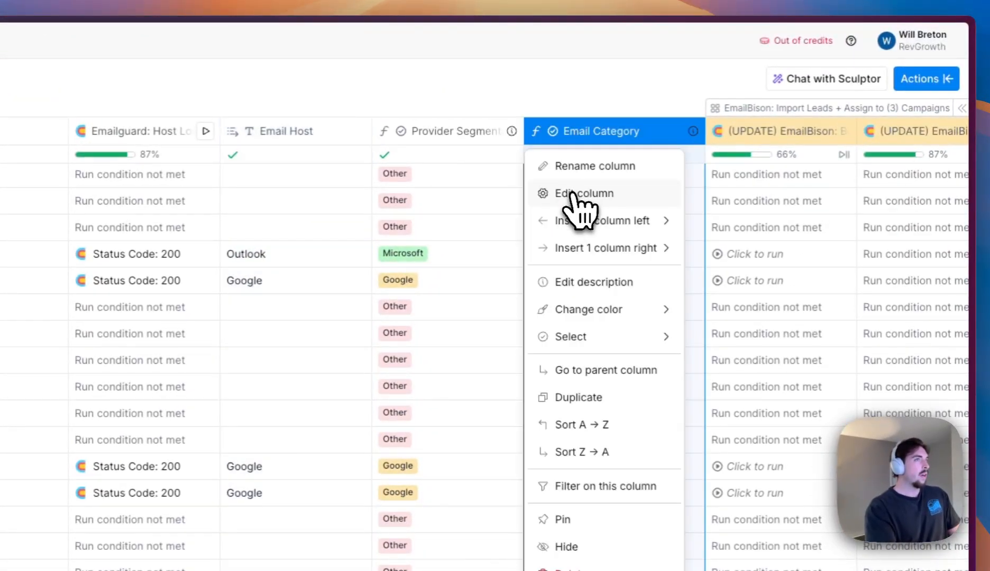
left_click(597, 187)
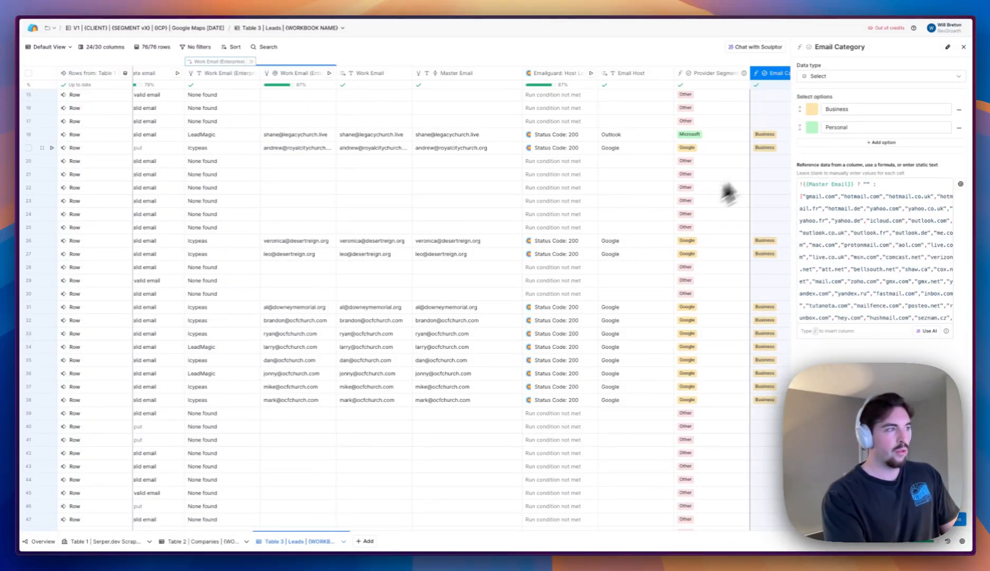
scroll(583, 233, "up", 7)
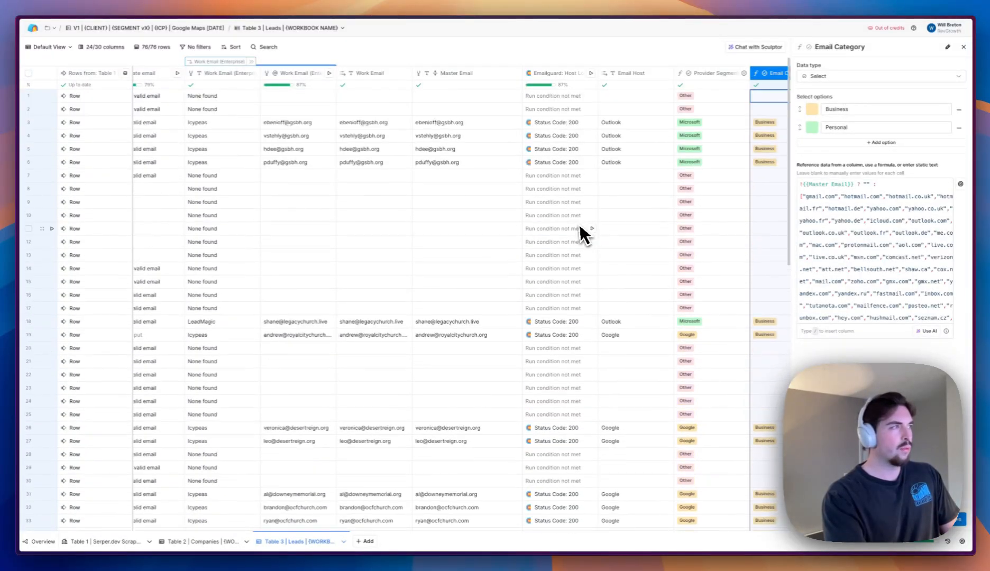
scroll(511, 206, "down", 10)
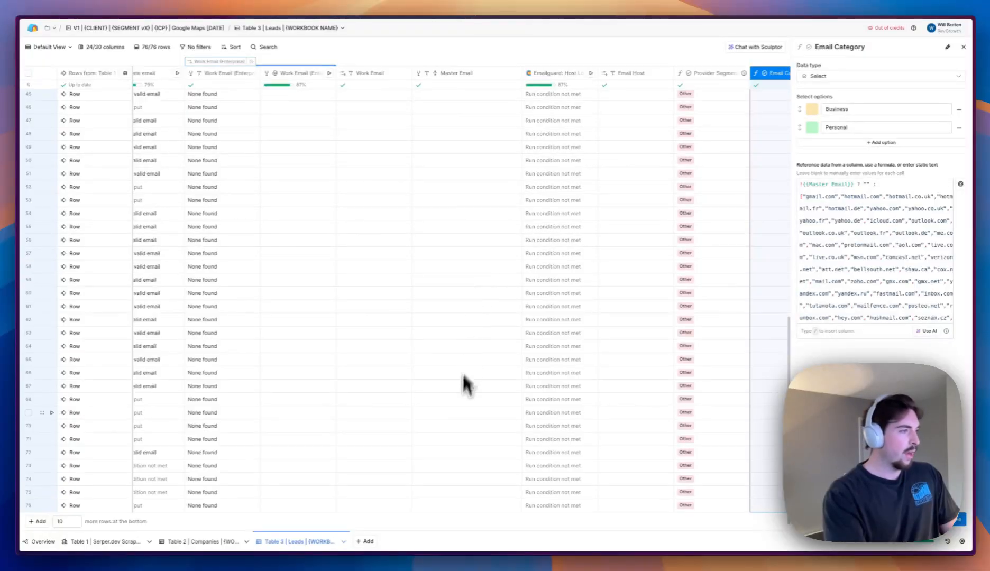
scroll(464, 384, "left", 6)
scroll(431, 328, "left", 4)
scroll(437, 324, "right", 12)
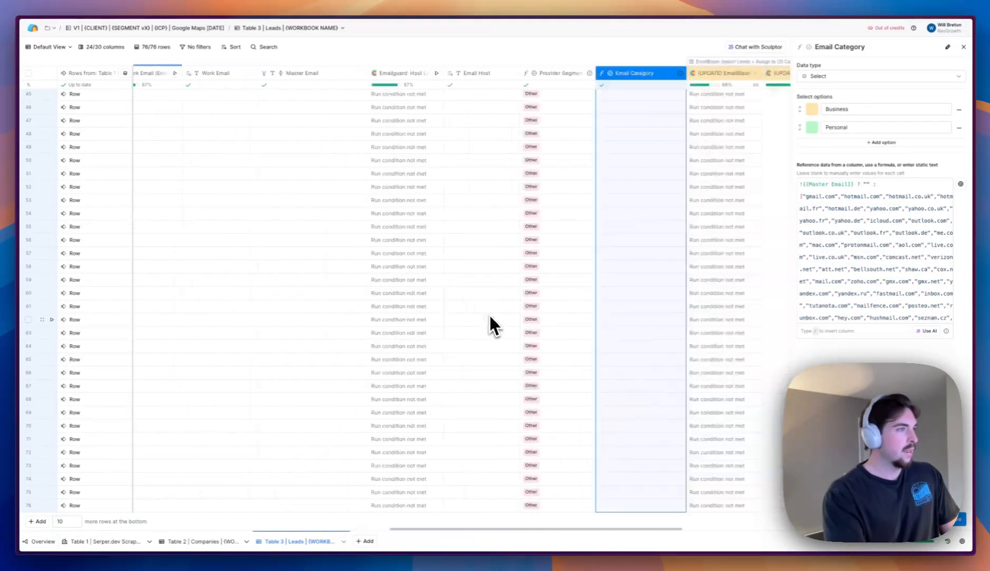
scroll(487, 313, "left", 1)
scroll(486, 310, "up", 15)
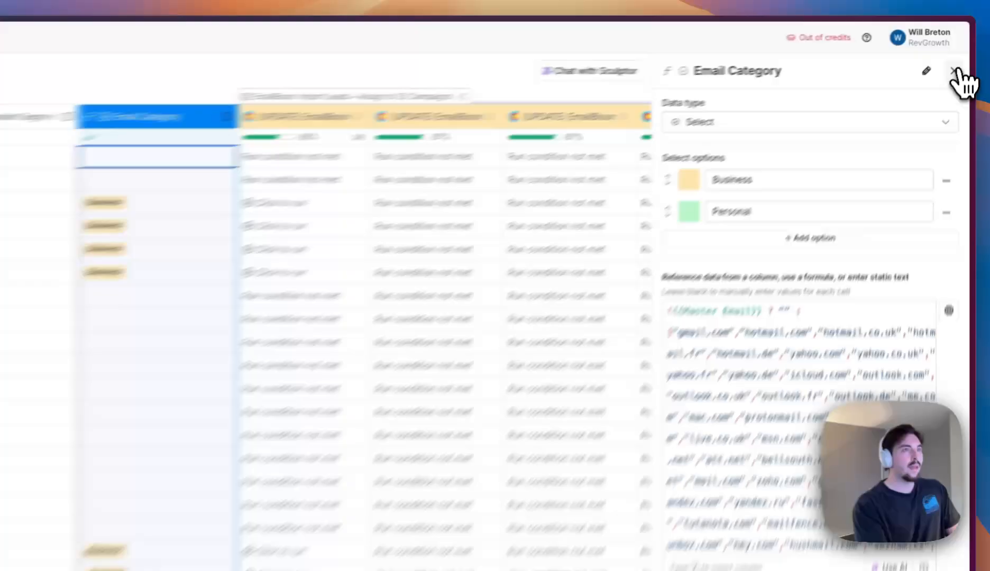
left_click(964, 47)
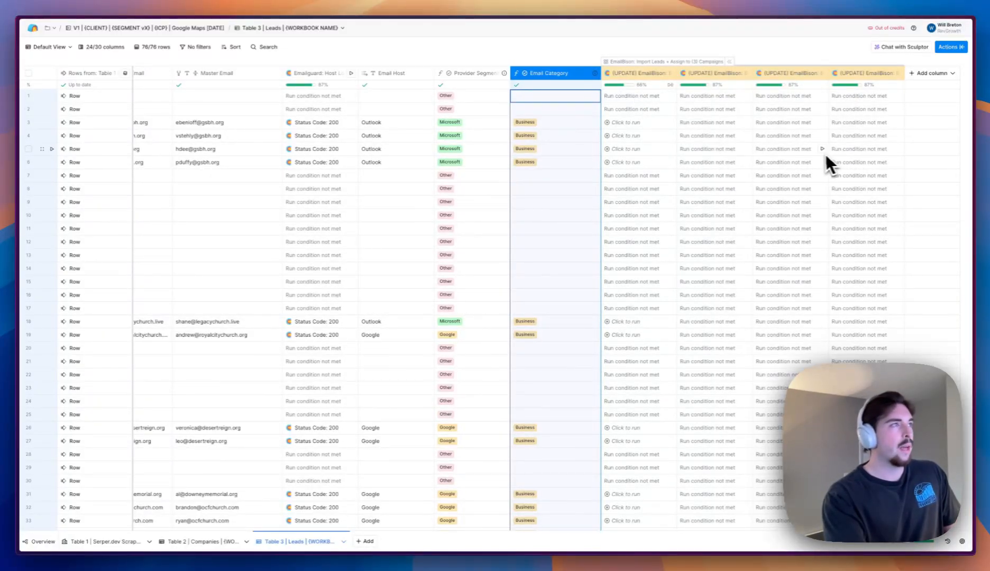
Step: Review the full lead table from the prospect details through email validation to the EmailBison import columns
scroll(527, 84, "left", 5)
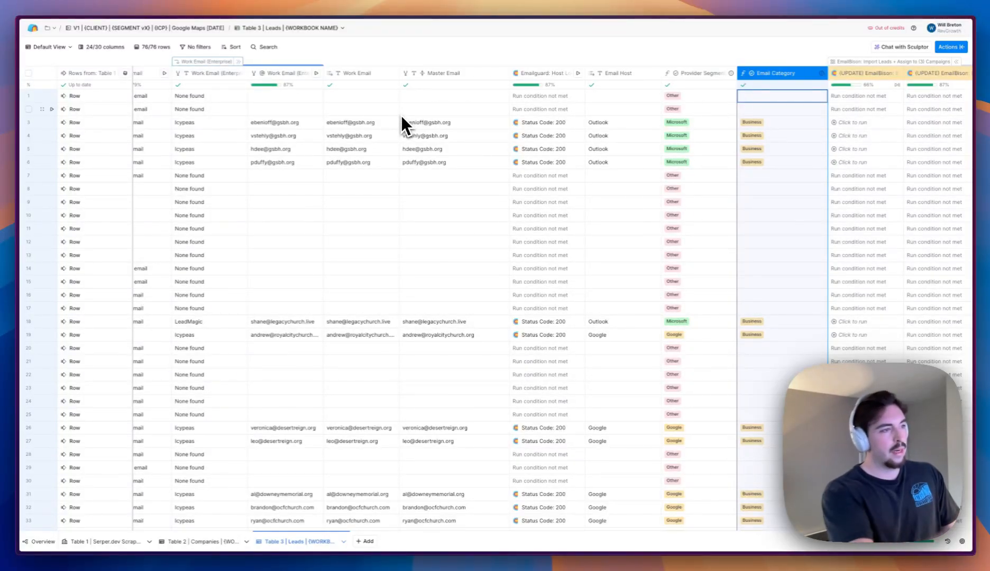
scroll(272, 312, "left", 15)
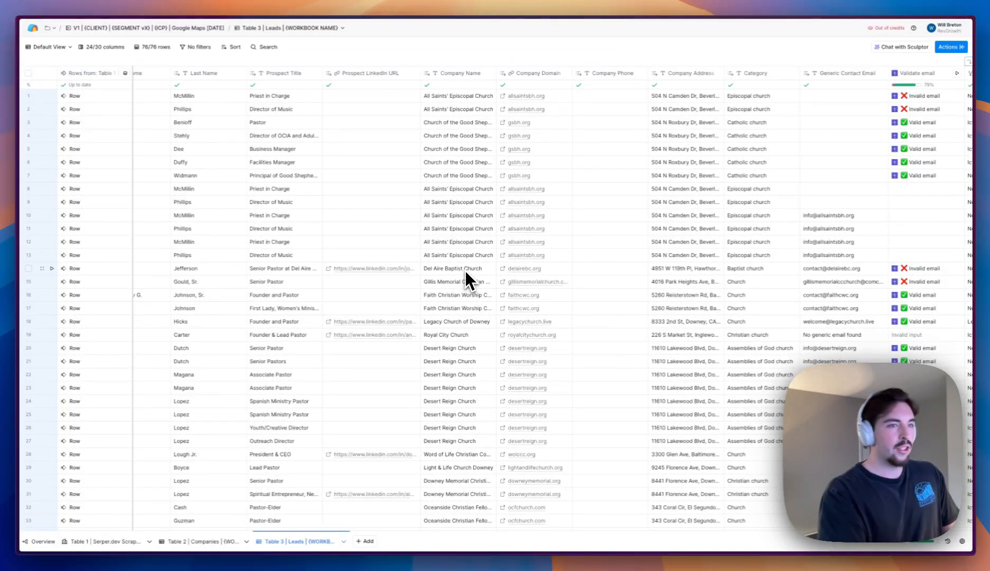
scroll(393, 266, "right", 2)
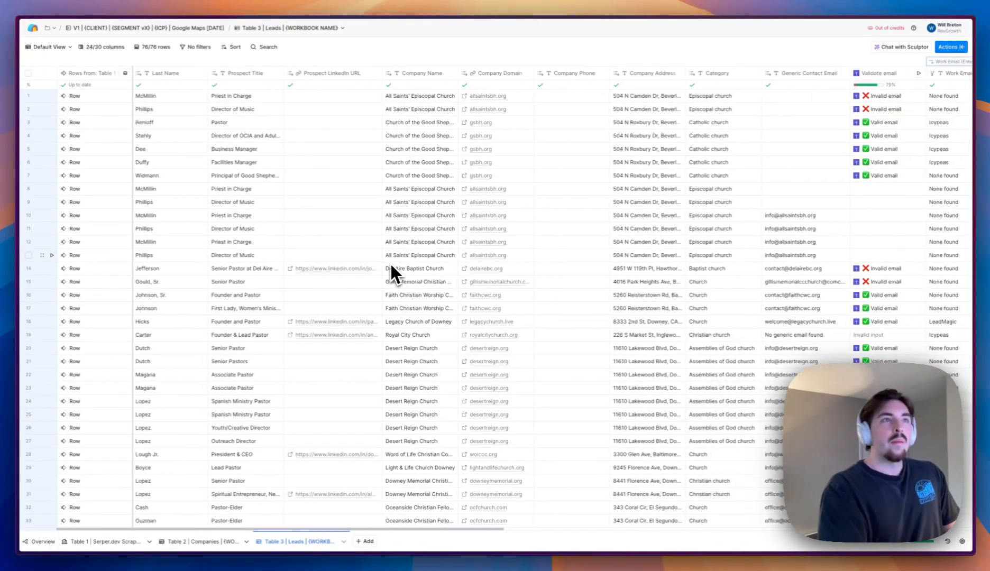
scroll(391, 264, "right", 18)
scroll(388, 263, "left", 20)
scroll(414, 261, "right", 15)
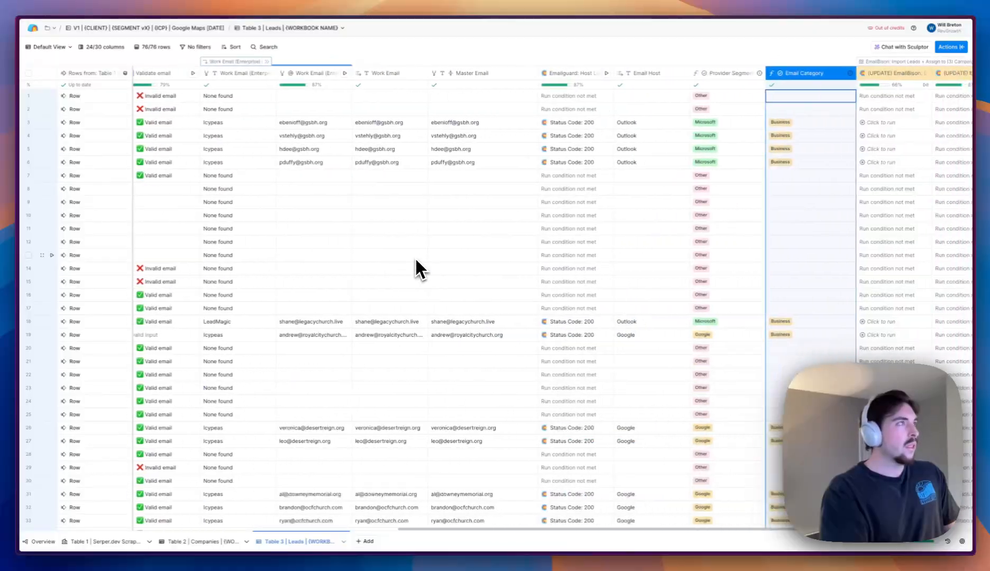
scroll(415, 258, "right", 3)
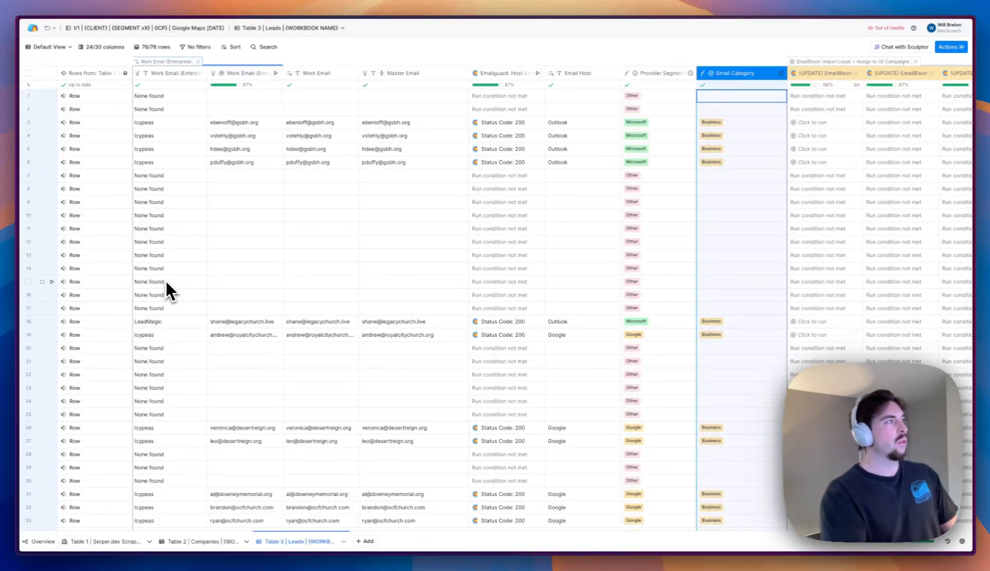
scroll(206, 248, "left", 10)
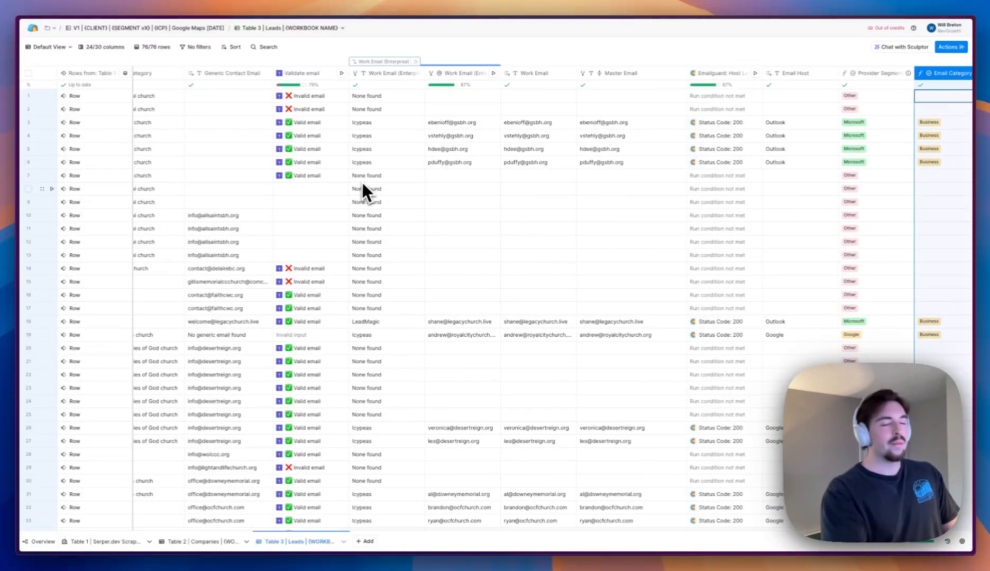